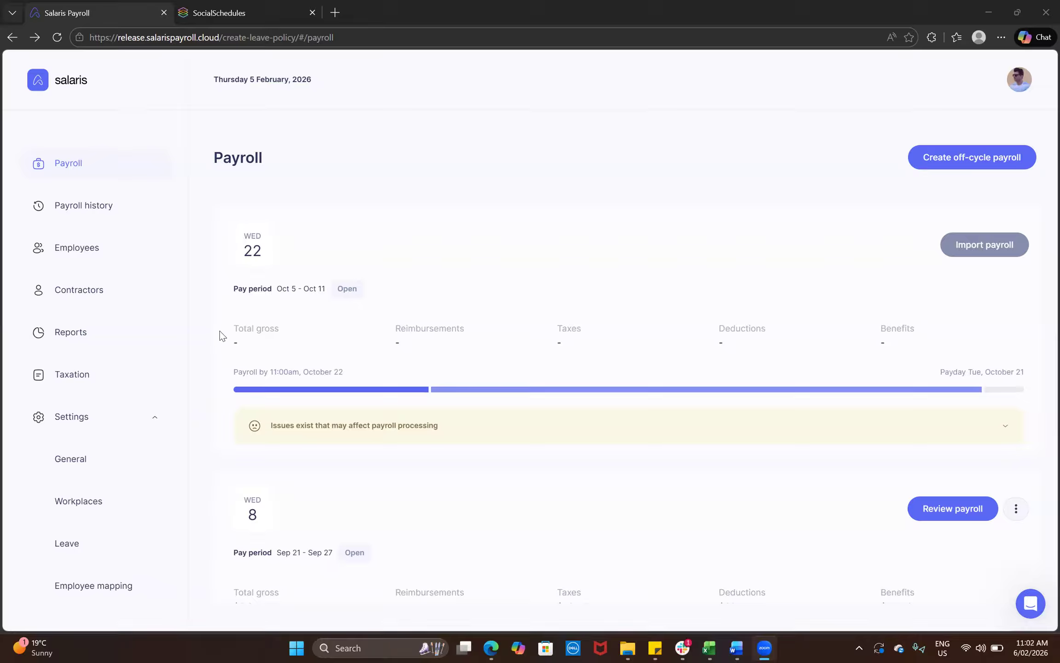
# Switch to SocialSchedules and view the full details of the first bartender timecard for Mon, 6 Oct.
pyautogui.click(230, 11)
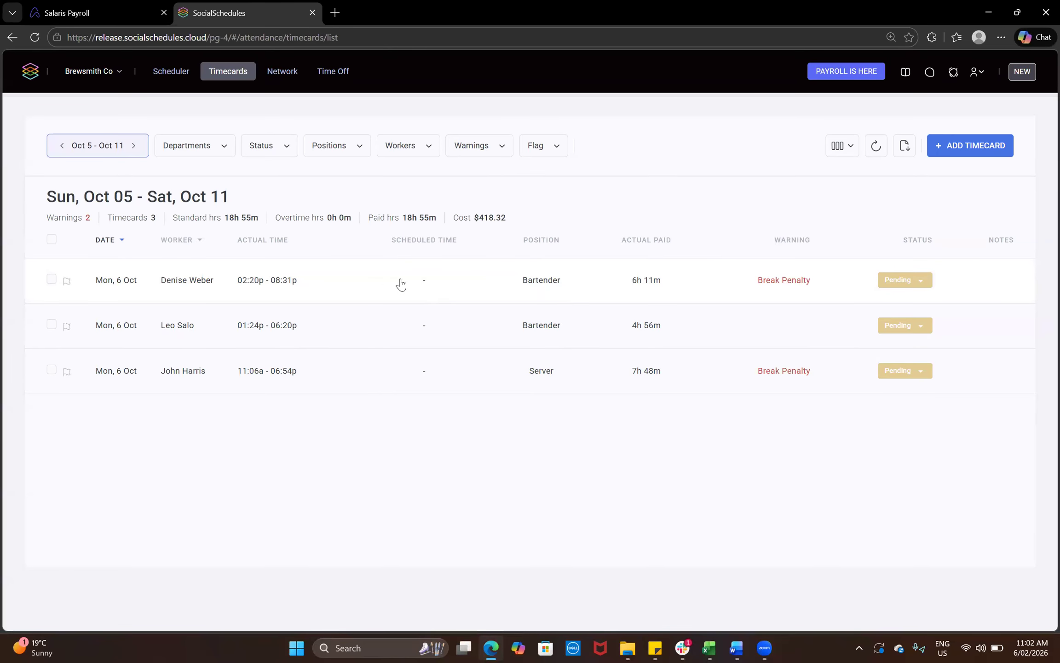
pyautogui.click(364, 284)
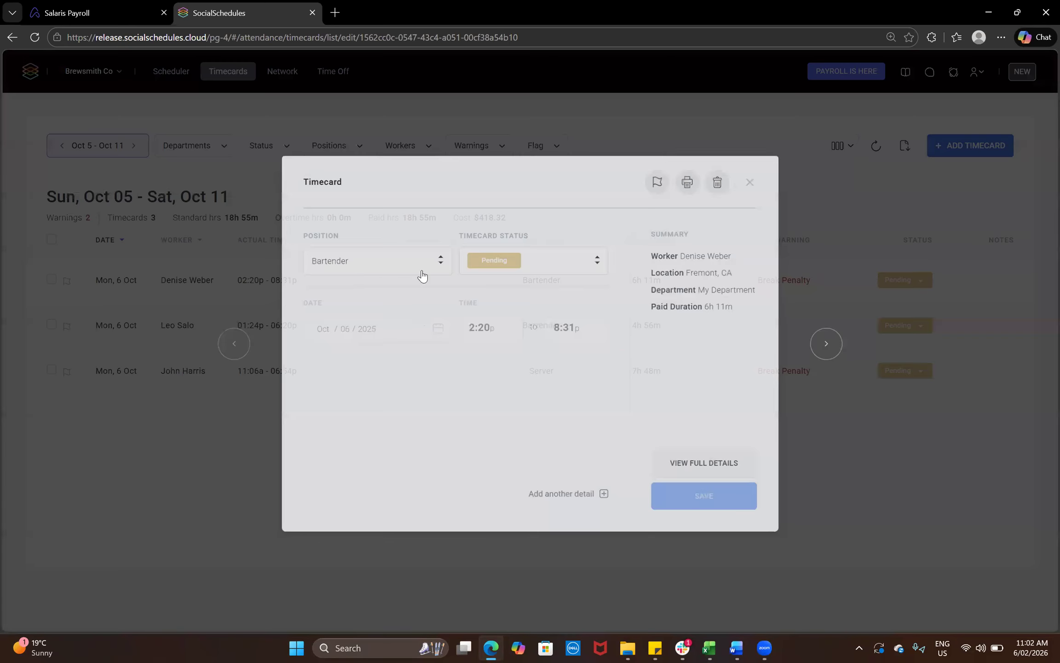
pyautogui.click(692, 442)
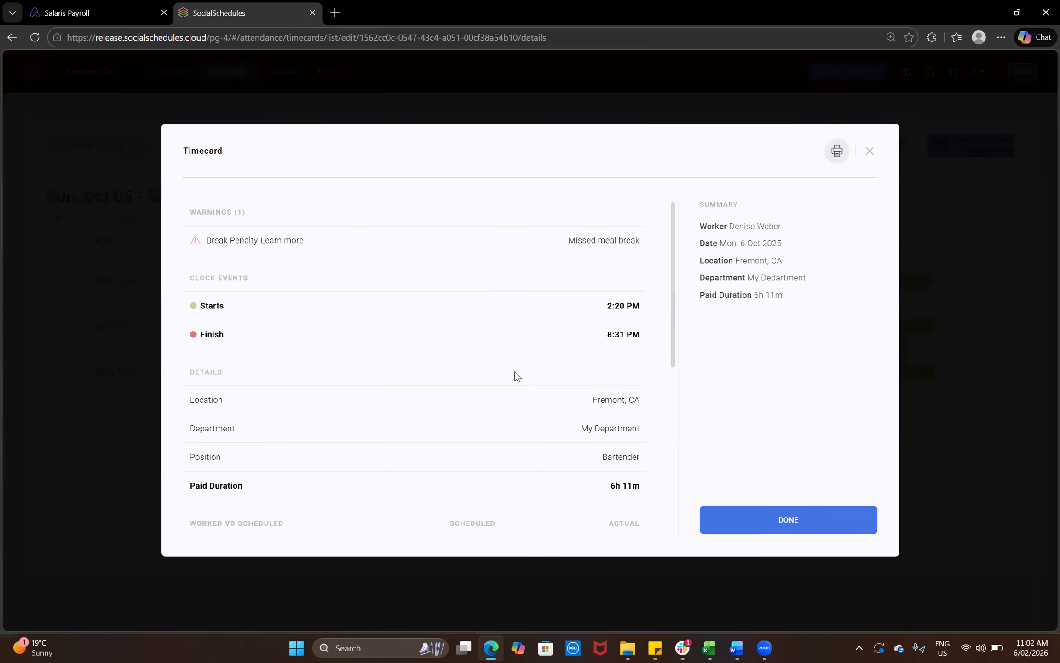
pyautogui.click(722, 519)
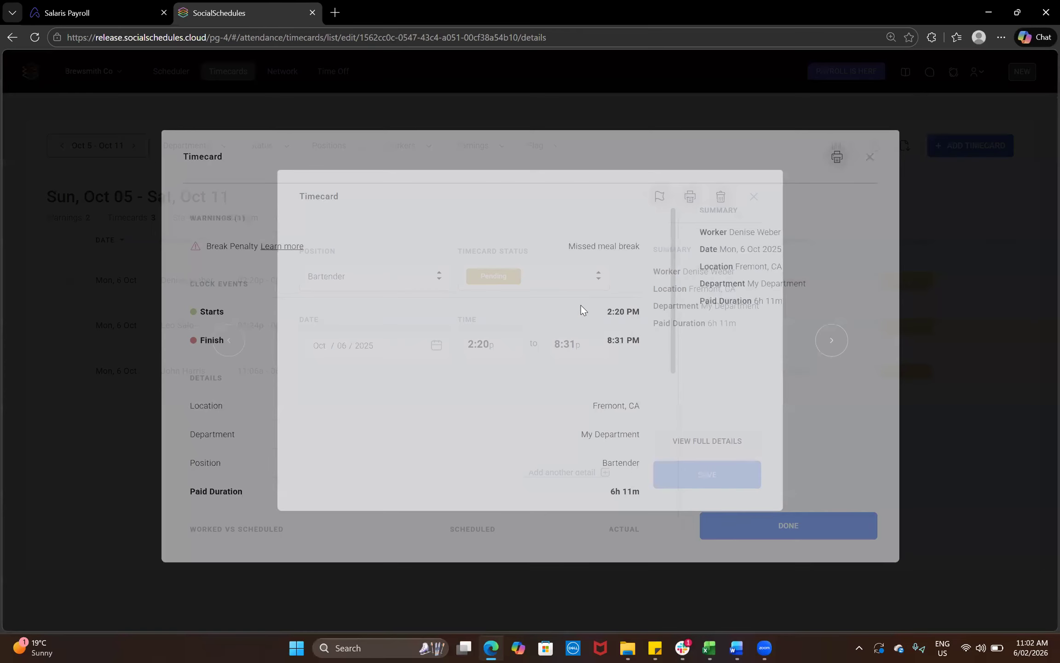
# Set the first timecard's status to Approved and save it, returning to the timecard list.
pyautogui.click(595, 282)
pyautogui.click(499, 323)
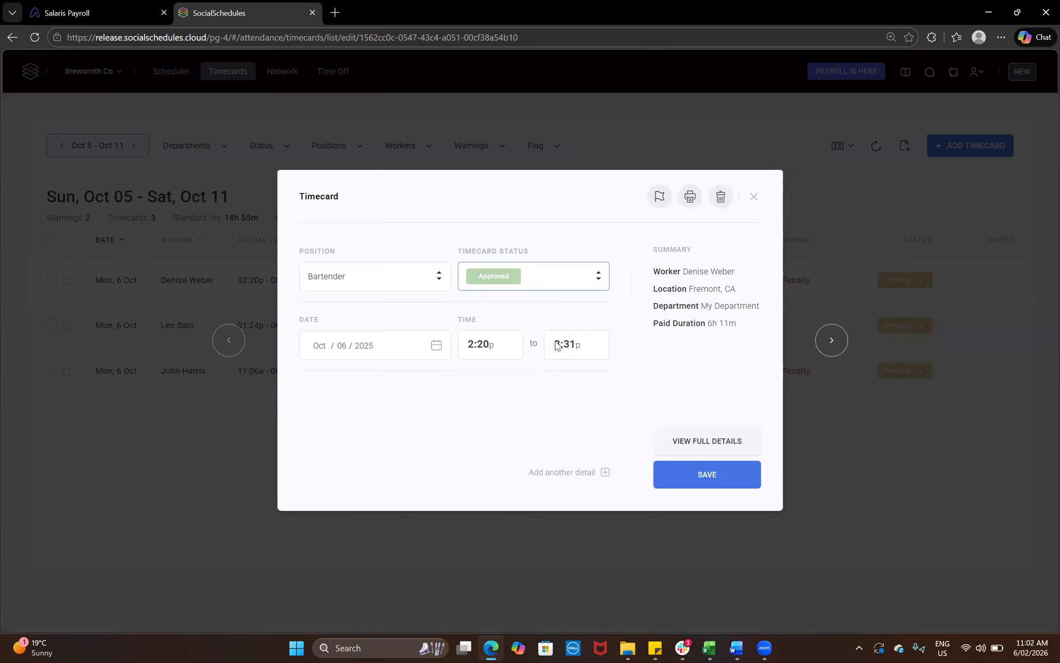
pyautogui.click(701, 470)
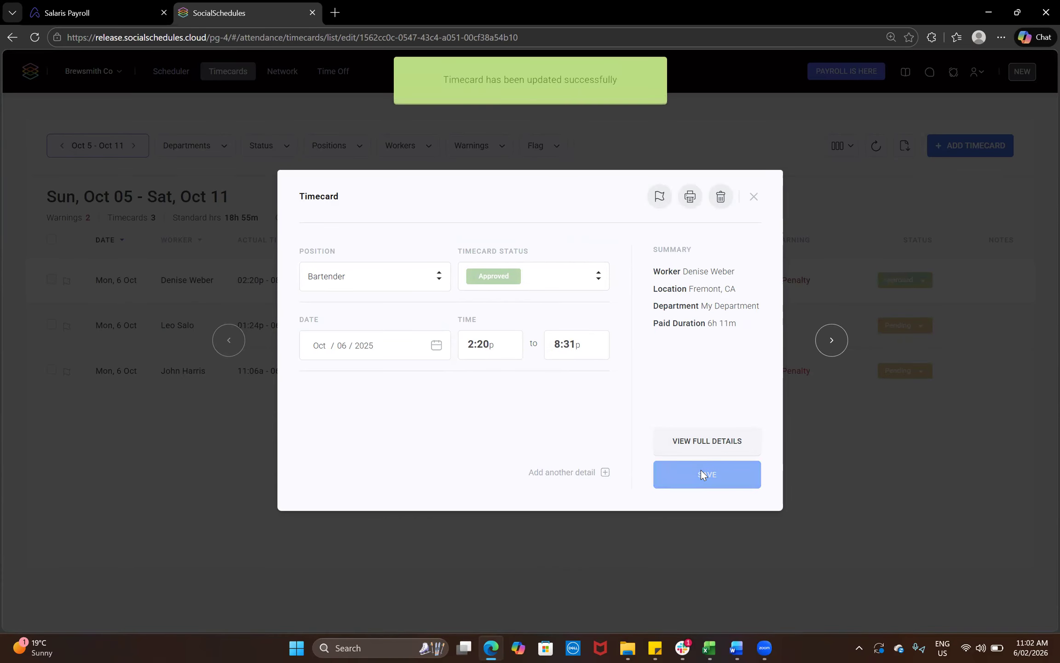
pyautogui.click(754, 196)
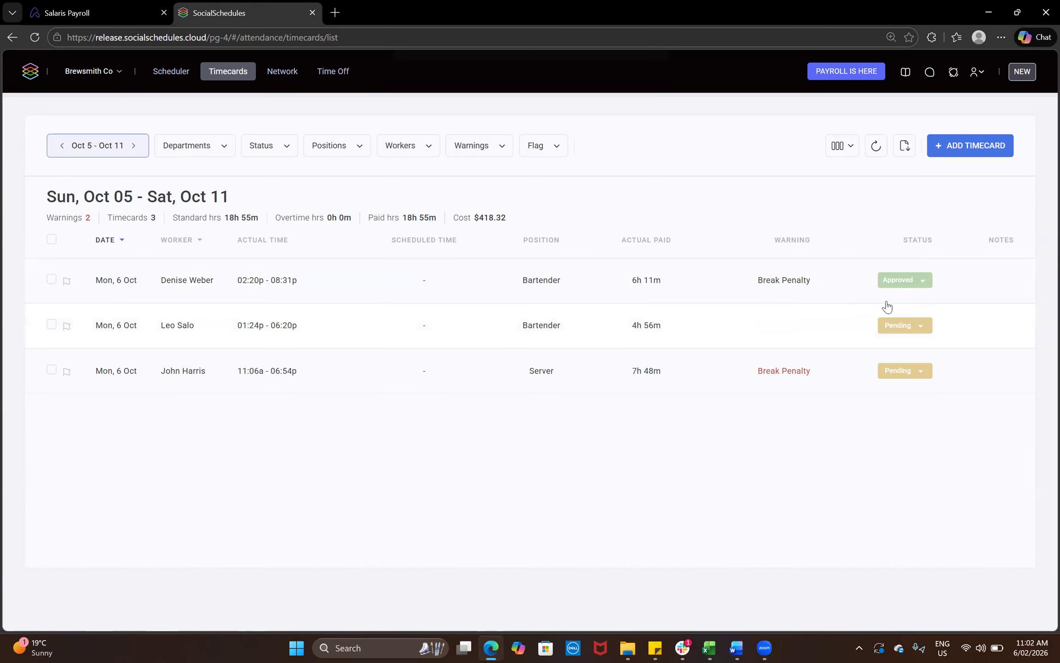
# Select all timecards in the Oct 5 - Oct 11 list and change the two pending ones to Approved.
pyautogui.click(924, 282)
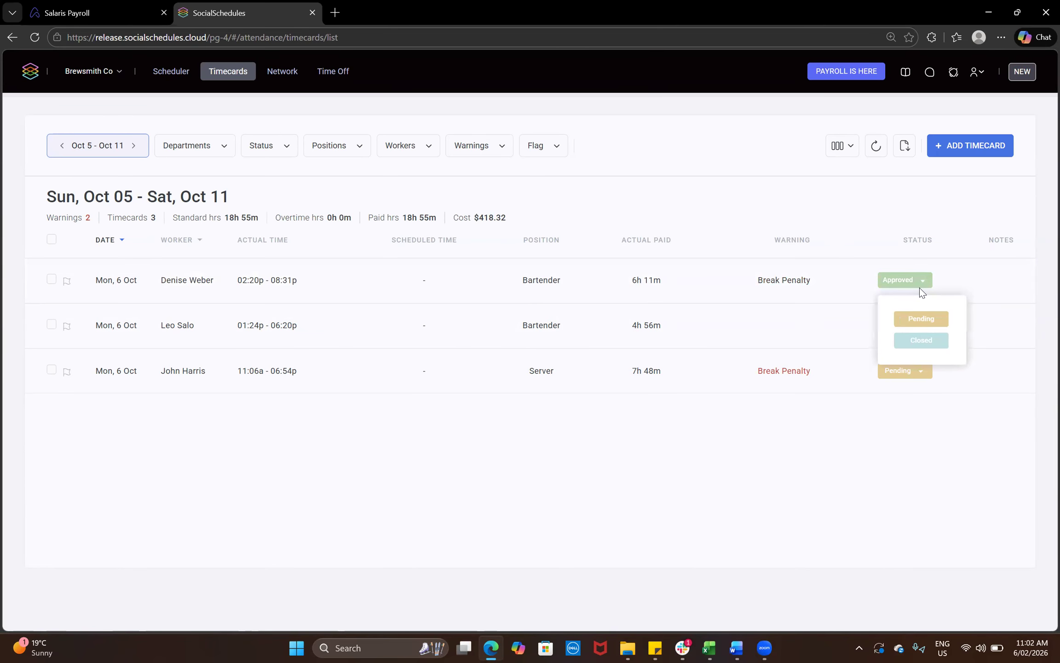
pyautogui.click(904, 215)
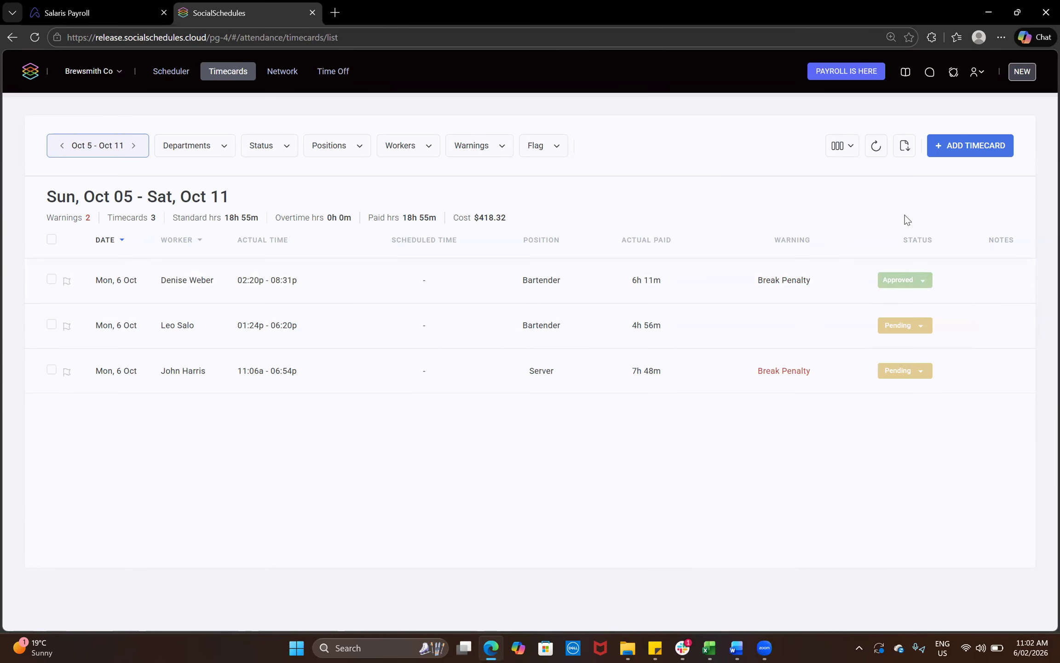
pyautogui.click(50, 240)
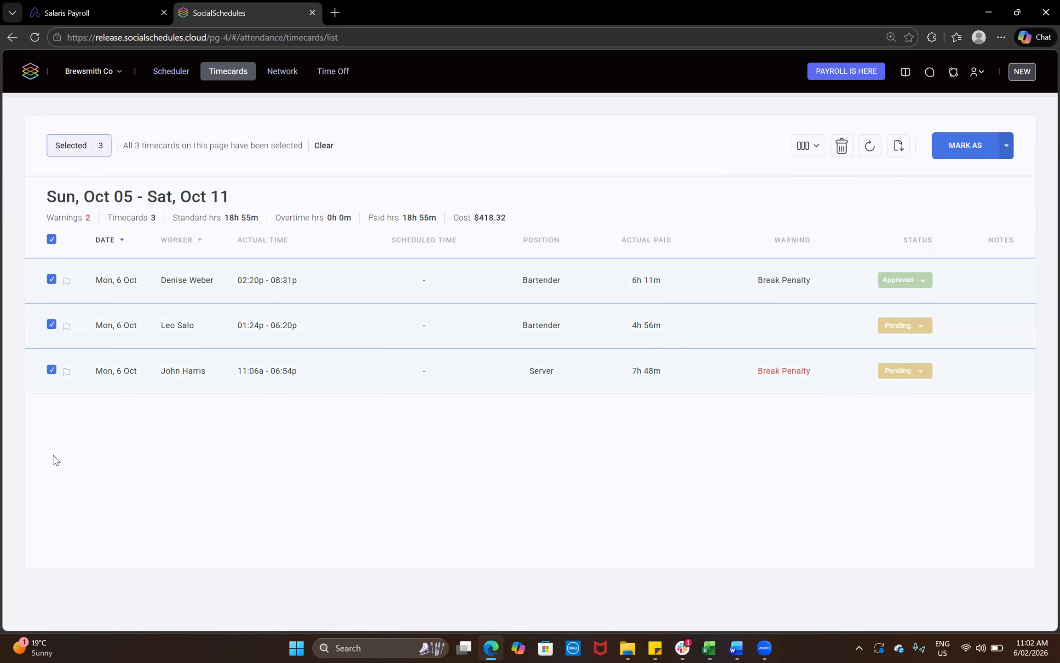
pyautogui.click(903, 328)
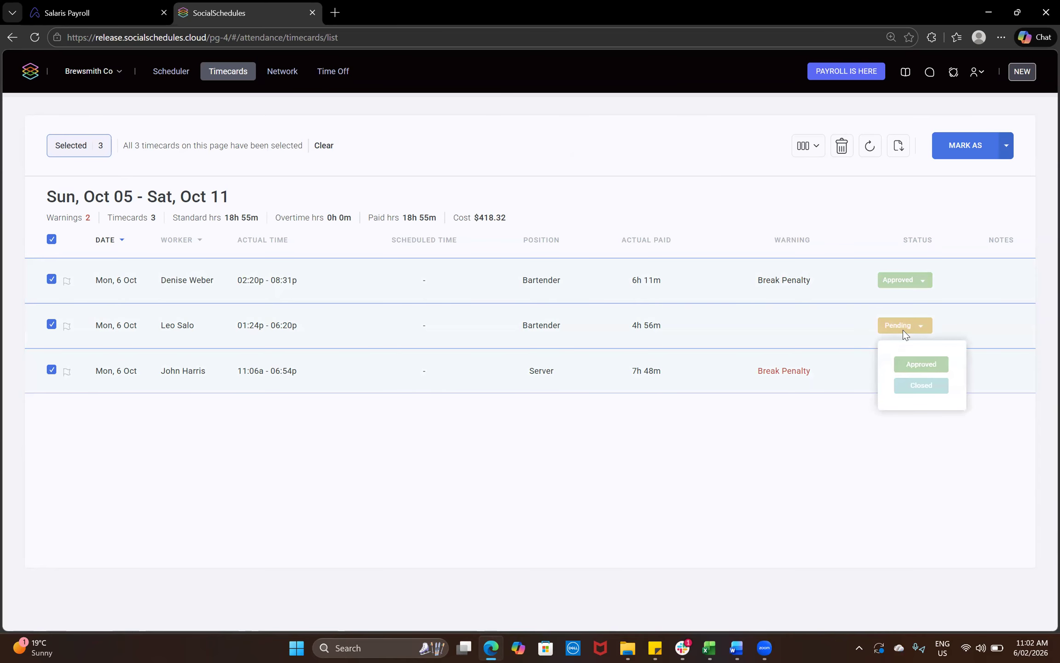
pyautogui.click(910, 364)
pyautogui.click(912, 372)
pyautogui.click(912, 409)
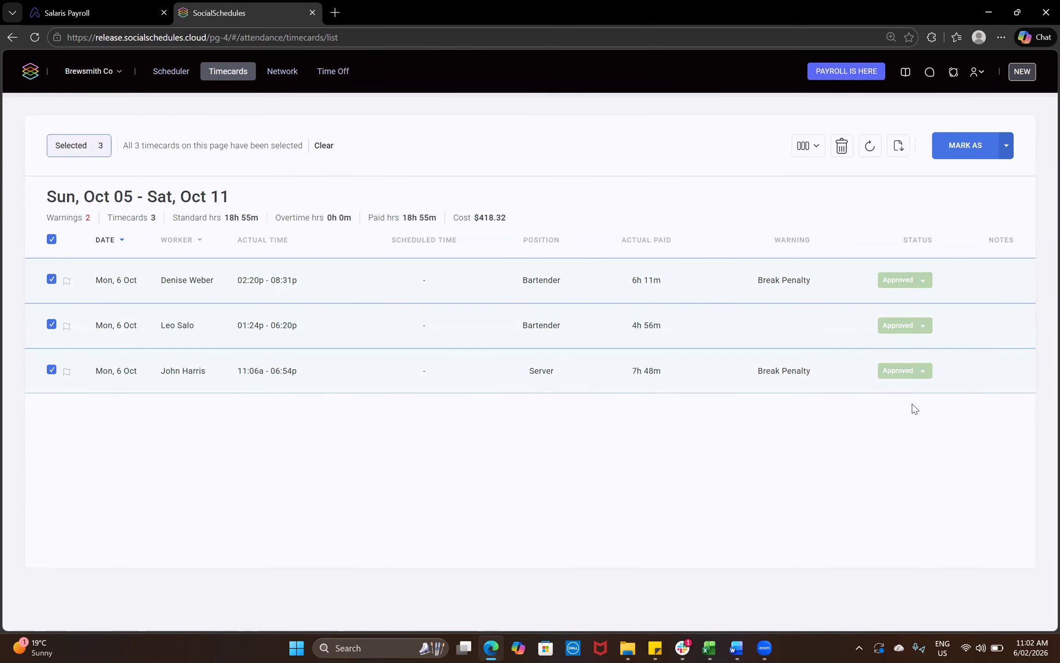
# Switch to Salaris Payroll and open the Sep 21 - Sep 27 payroll for review.
pyautogui.click(142, 16)
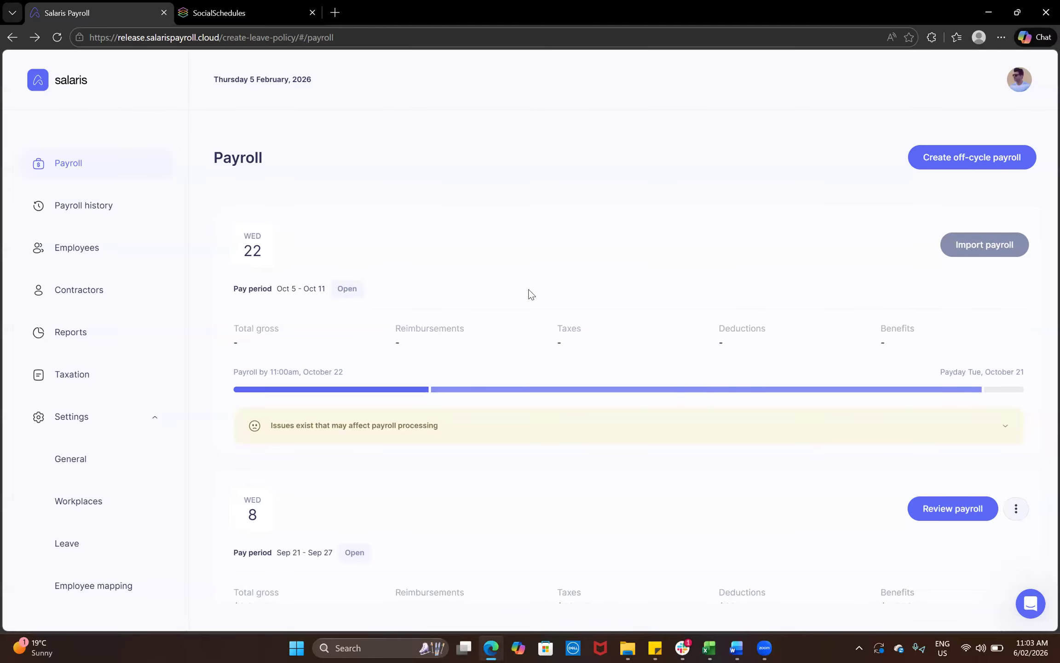
pyautogui.scroll(-5, 531, 293)
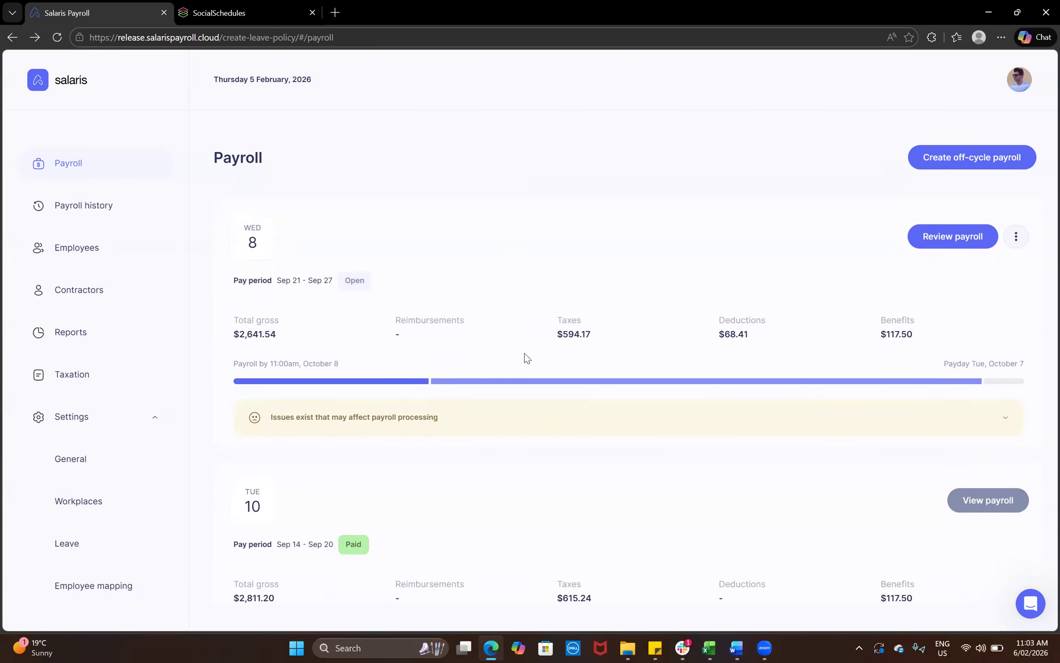
pyautogui.click(938, 240)
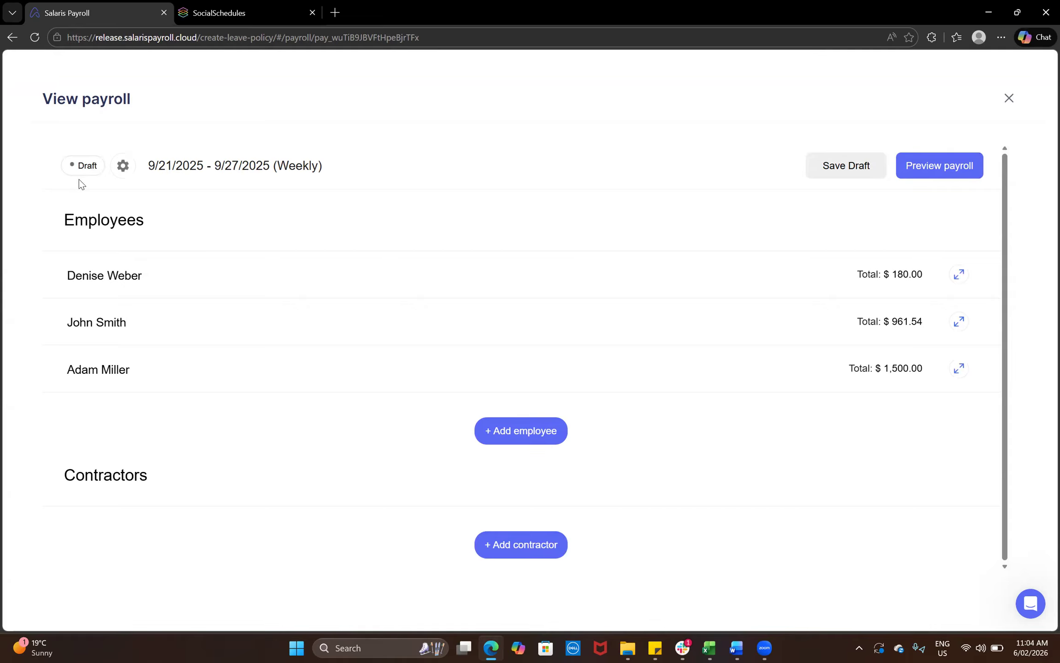
# Examine the first employee's earning items and the earning types offered for a new earning, leaving the line blank and collapsing the employee.
pyautogui.click(114, 276)
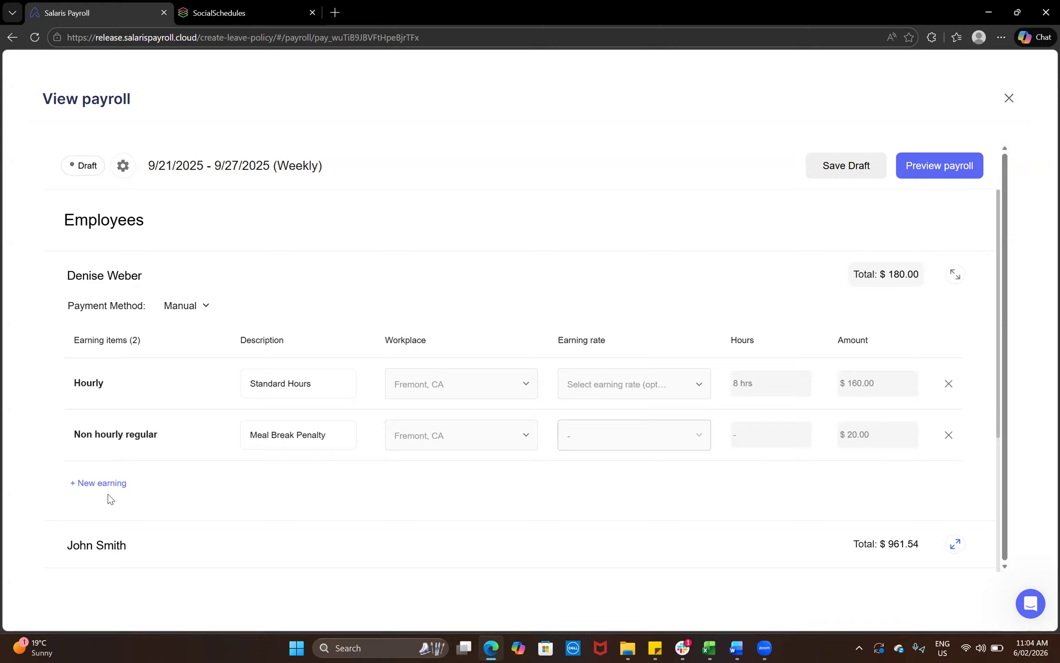
pyautogui.click(101, 482)
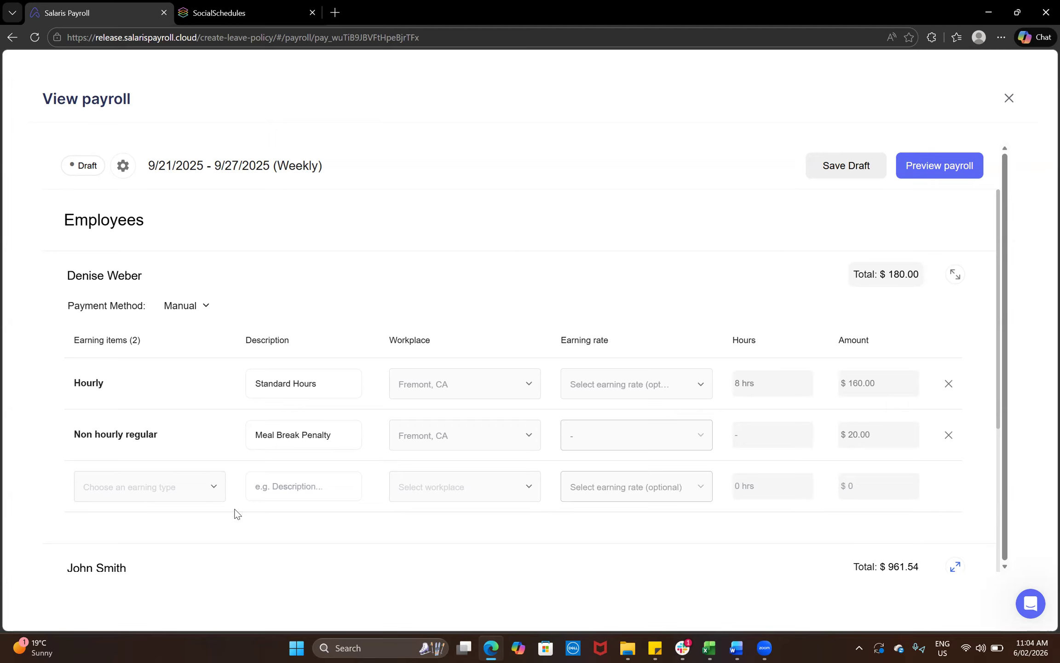
pyautogui.click(215, 488)
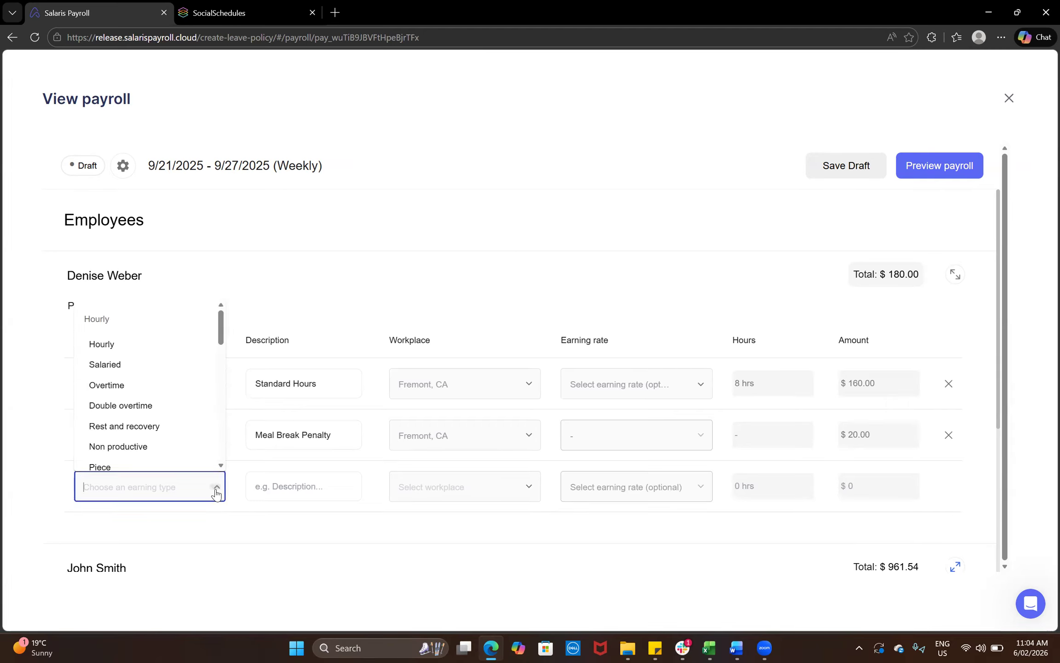
pyautogui.moveTo(220, 331); pyautogui.dragTo(219, 411)
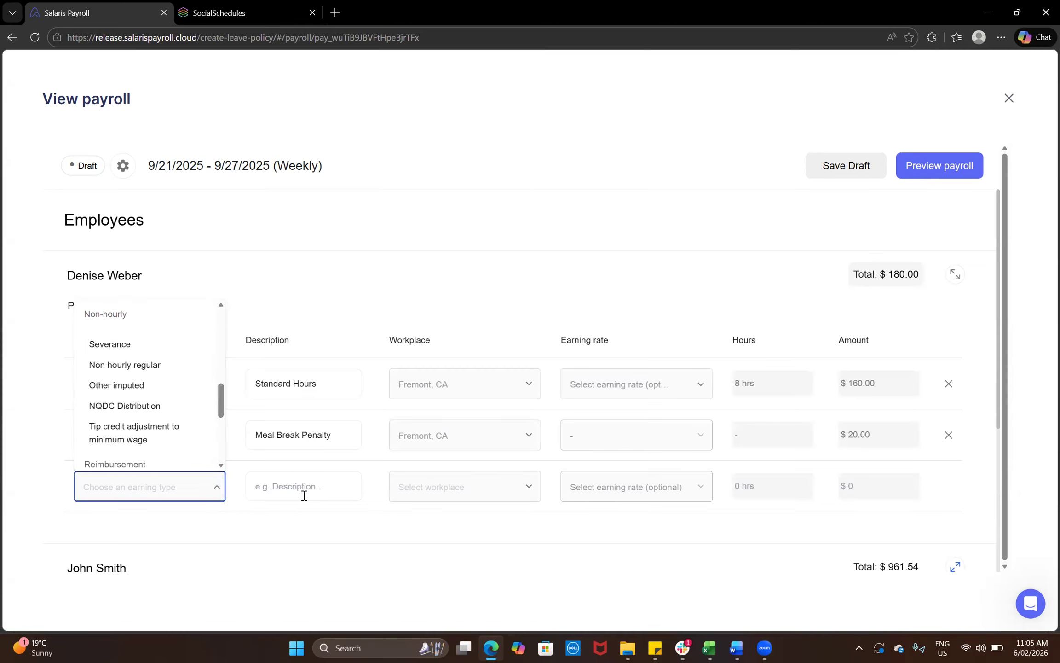
pyautogui.click(336, 534)
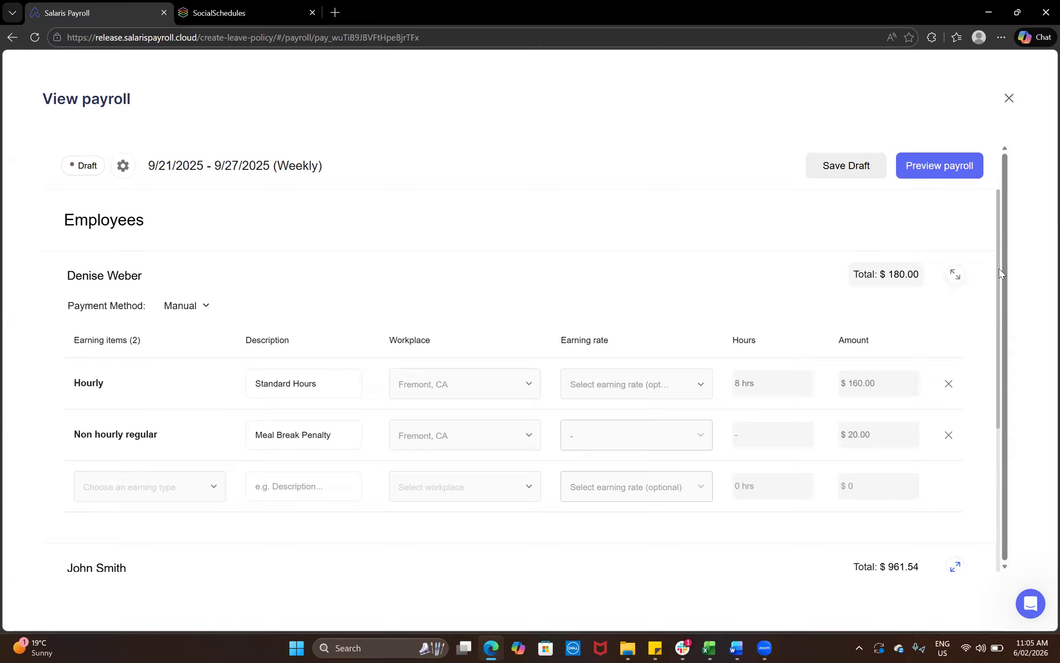
pyautogui.moveTo(1005, 281); pyautogui.dragTo(1007, 312)
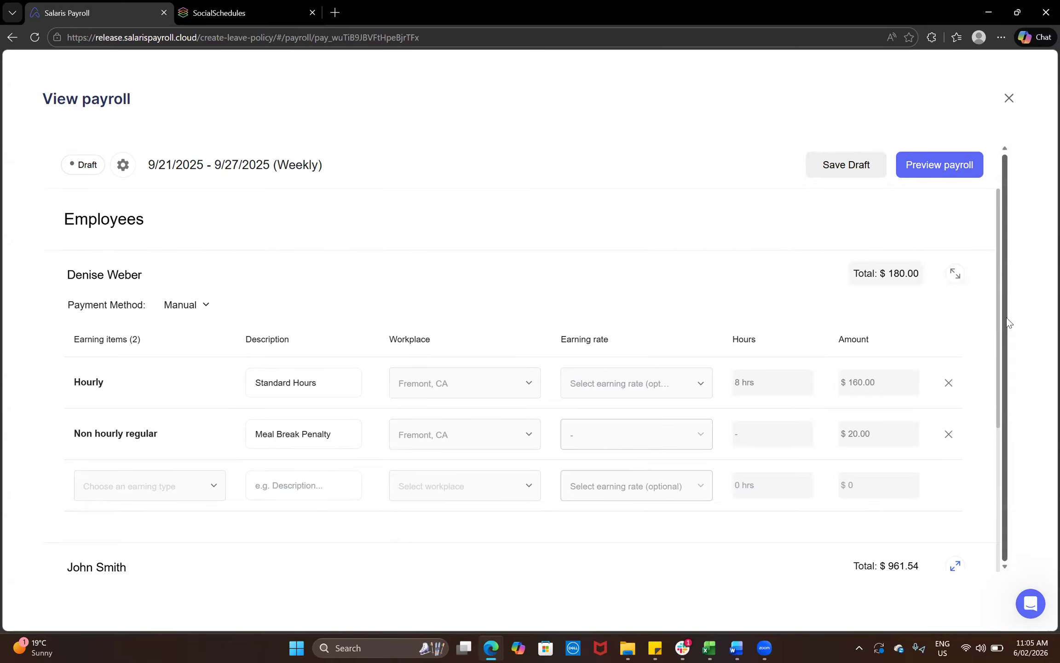
pyautogui.click(955, 274)
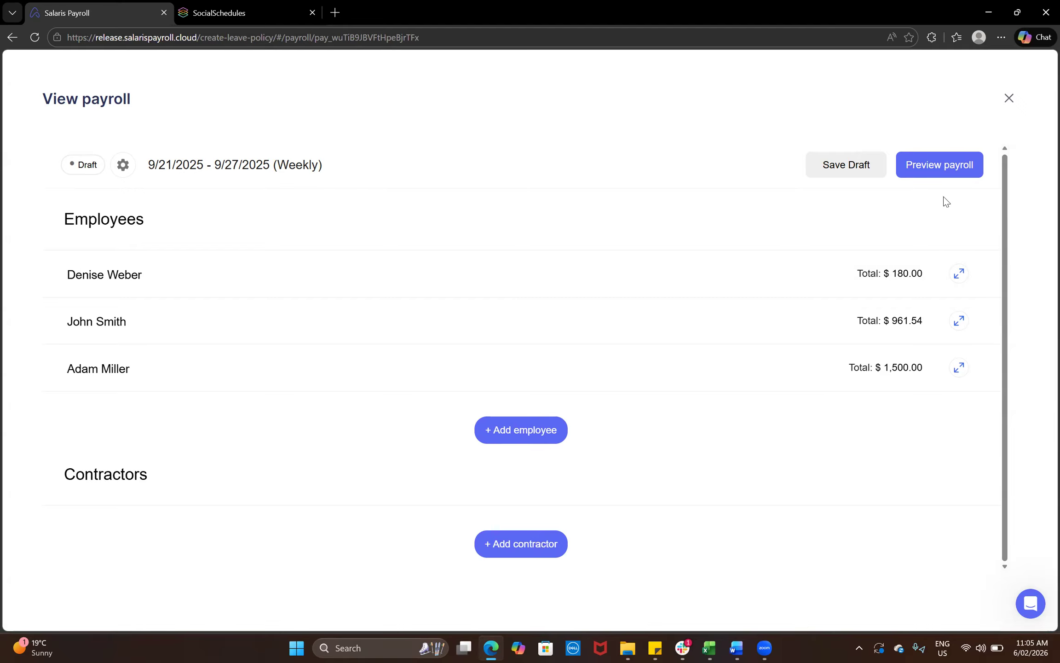
# Preview the payroll and review its pay breakdown, taxes, hourly breakdown, post-tax deductions and benefits.
pyautogui.click(957, 171)
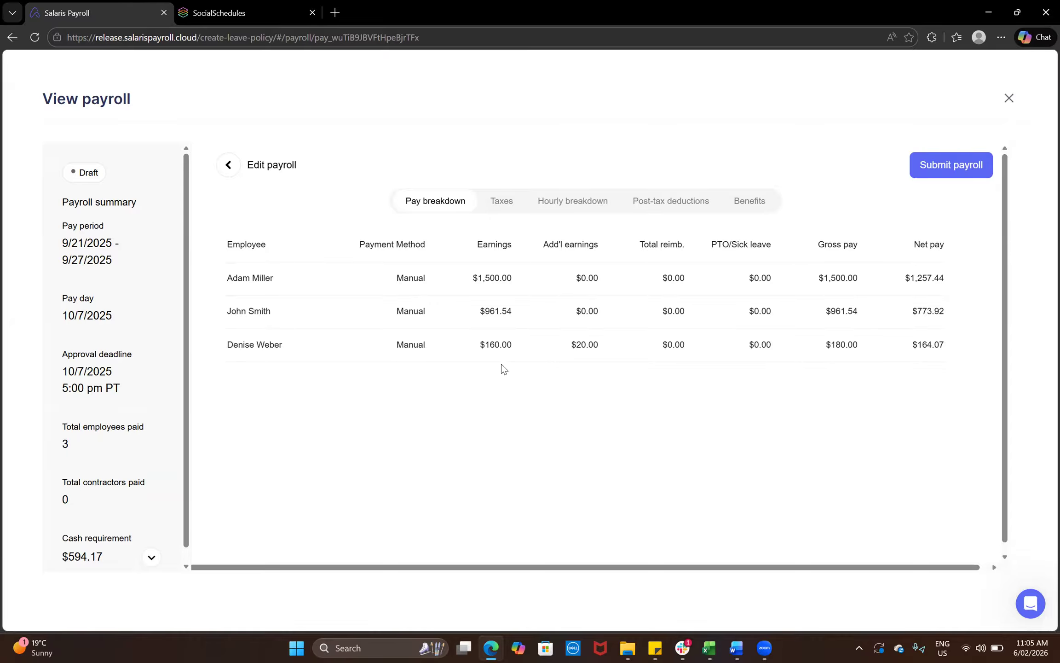
pyautogui.click(502, 205)
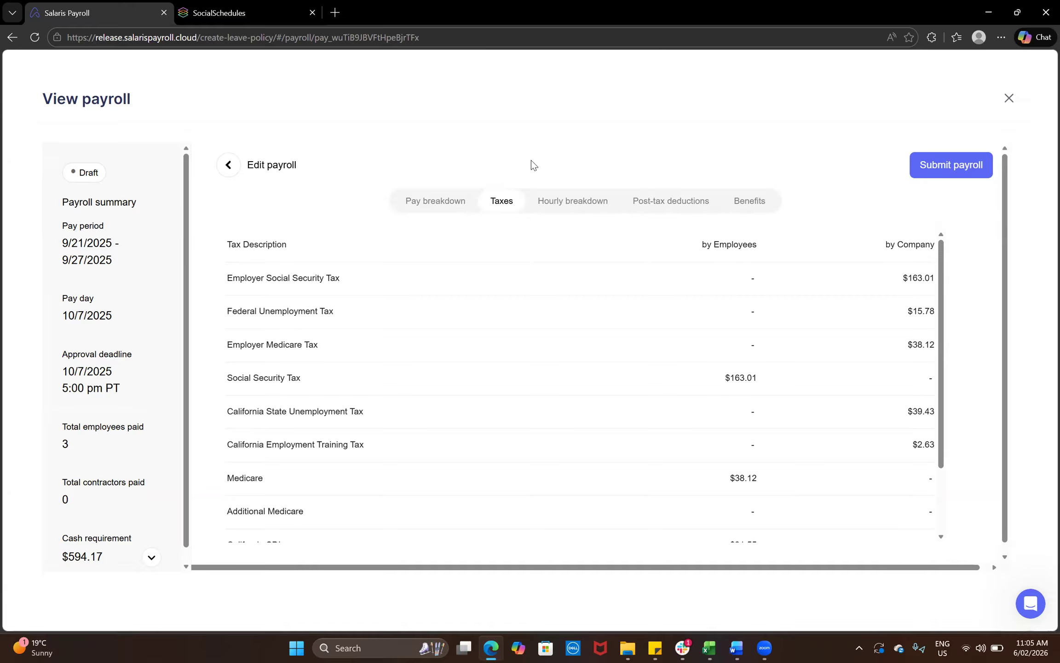
pyautogui.click(562, 202)
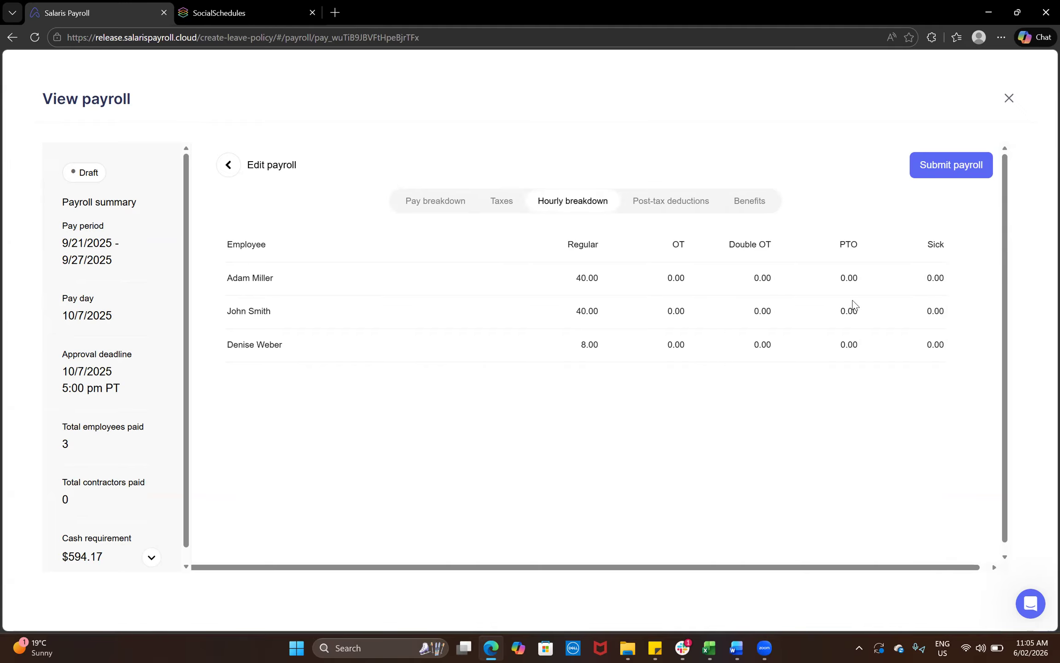
pyautogui.click(685, 205)
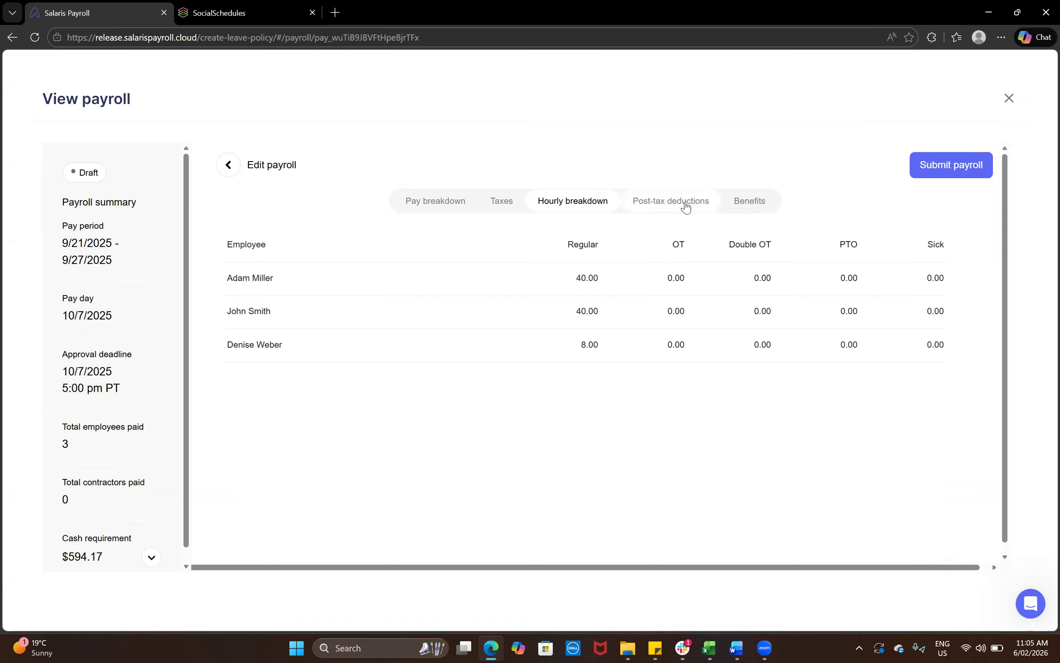
pyautogui.click(752, 206)
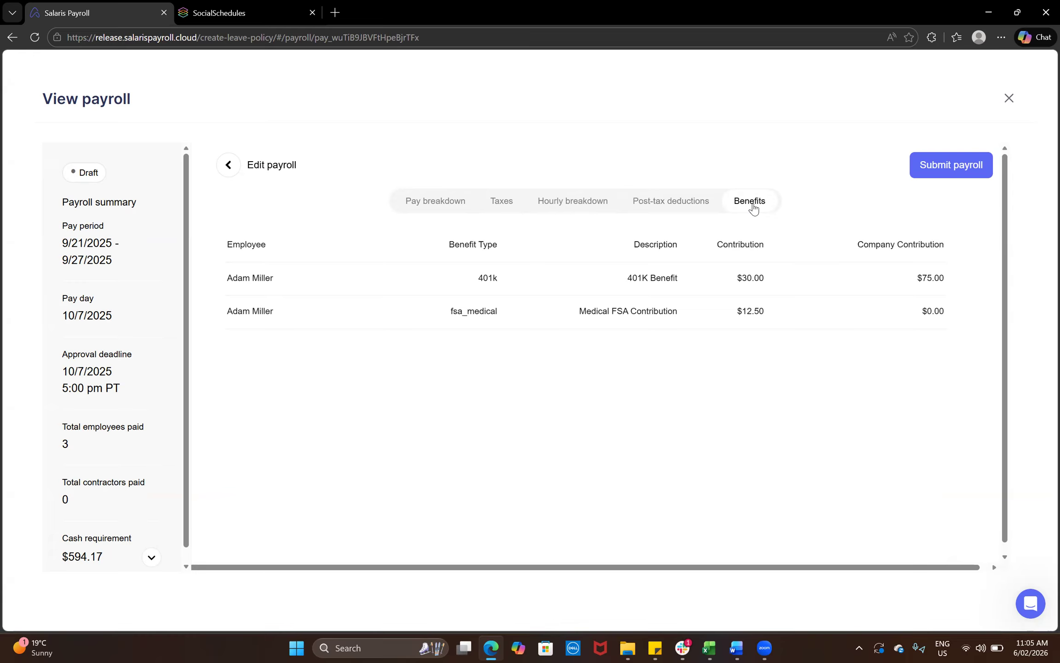
pyautogui.click(952, 166)
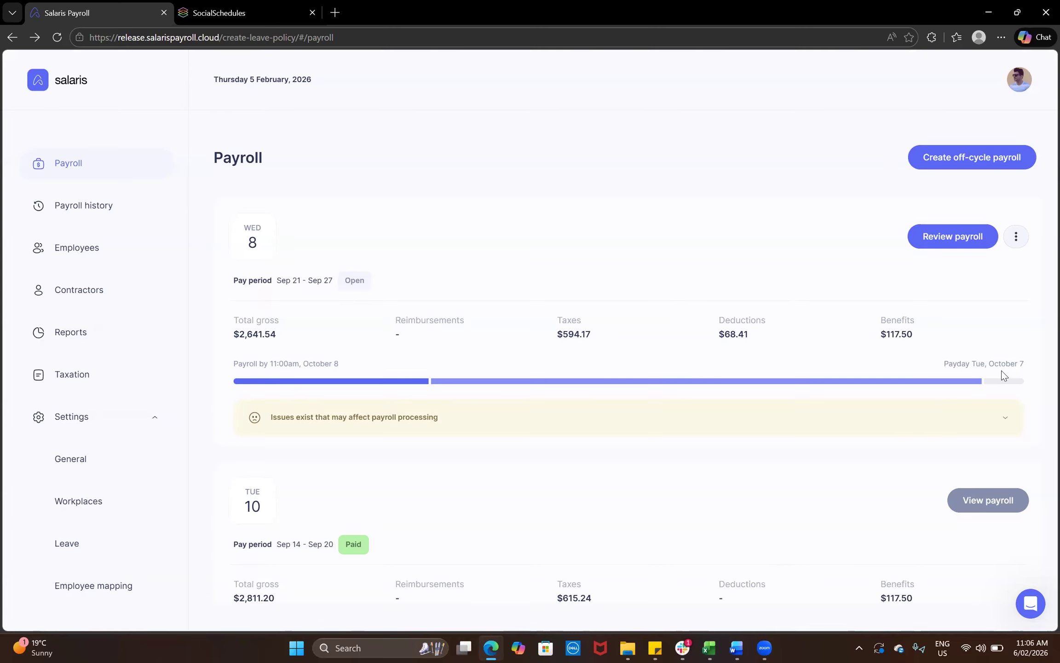
# Start a new off-cycle payroll and name it "Christmas bonuses".
pyautogui.click(965, 158)
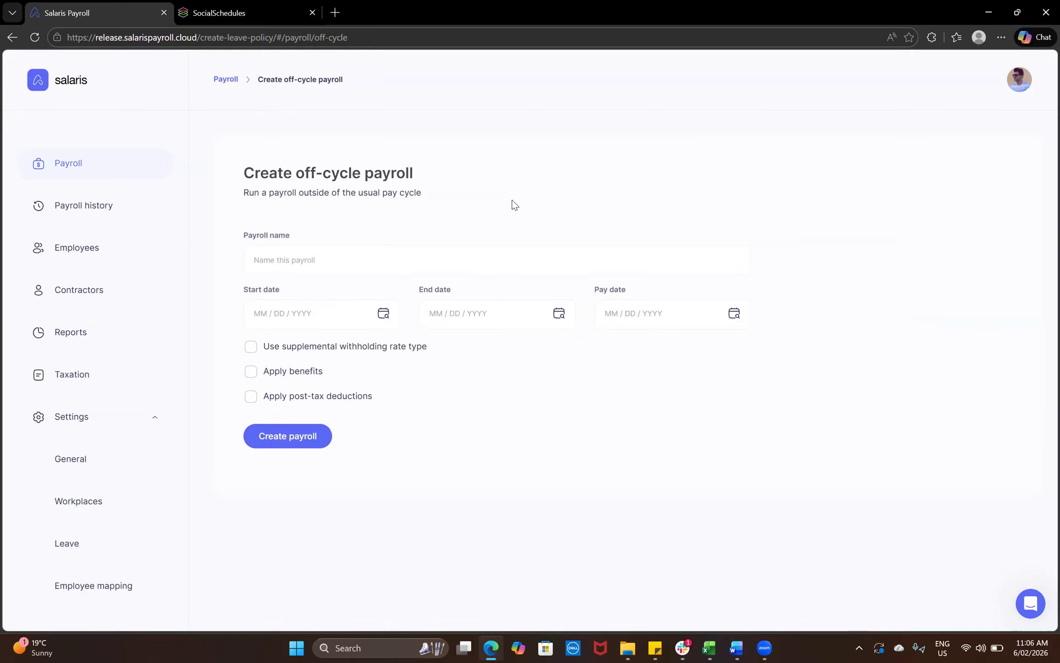
pyautogui.click(430, 255)
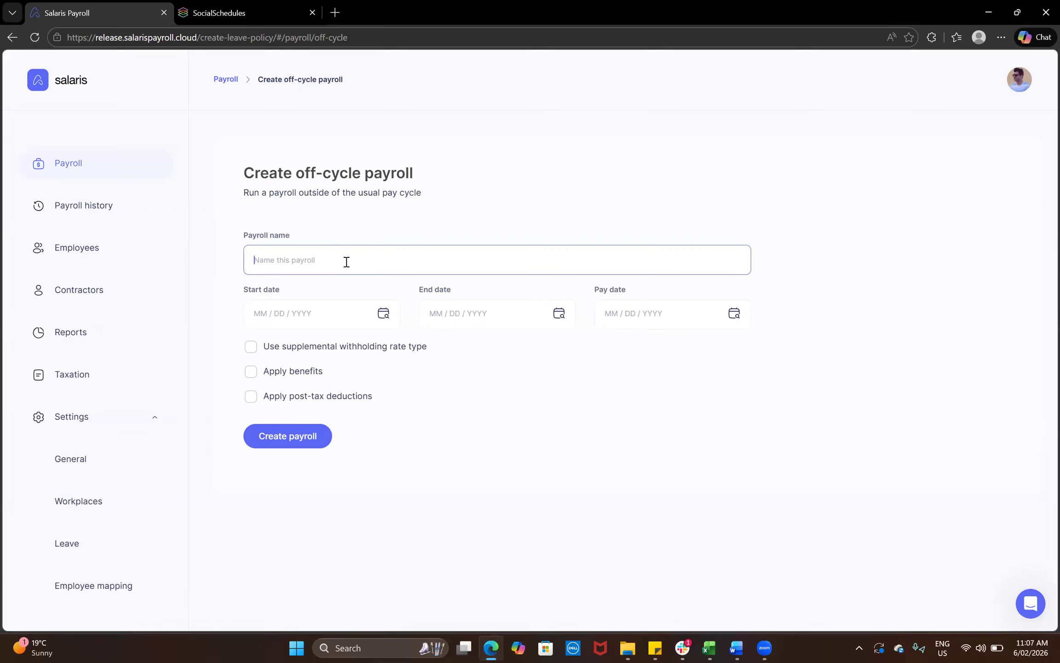
pyautogui.write('Christmas bonuses')
# Set the start date to 02/01/2026, end date to 02/06/2026 and pay date to 02/11/2026, and create the off-cycle payroll.
pyautogui.click(383, 315)
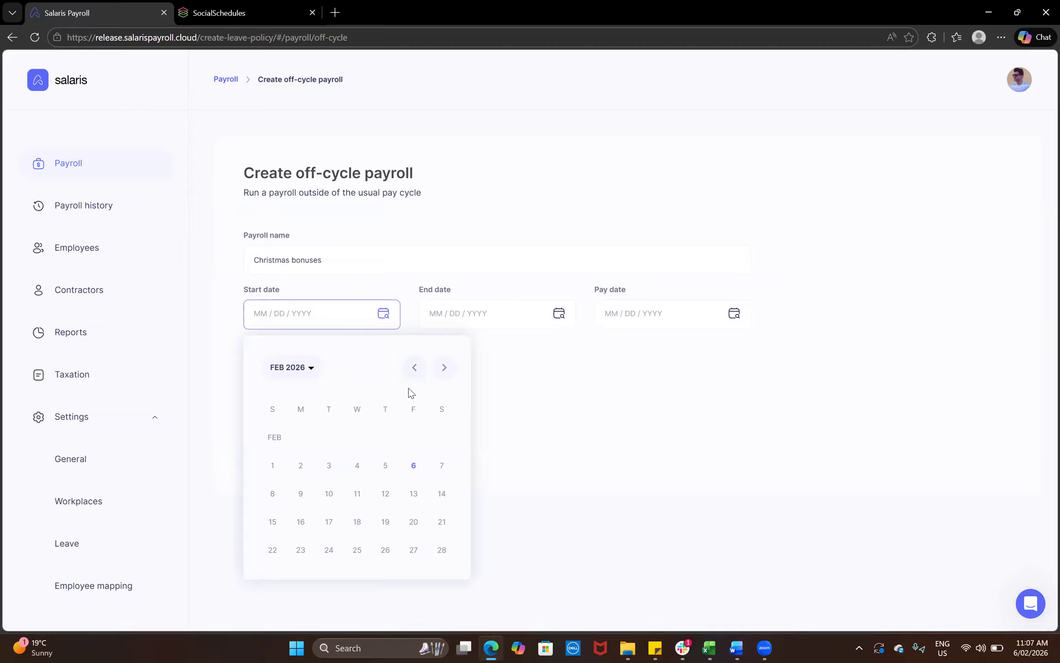
pyautogui.click(415, 468)
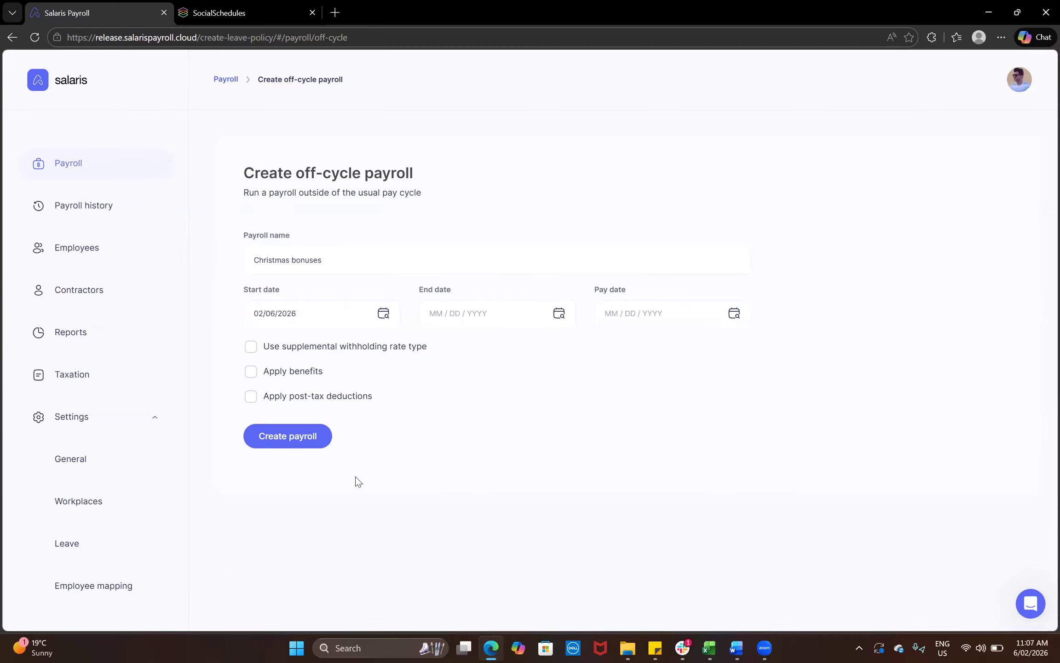
pyautogui.click(383, 314)
pyautogui.click(558, 315)
pyautogui.click(587, 466)
pyautogui.click(735, 314)
pyautogui.click(705, 494)
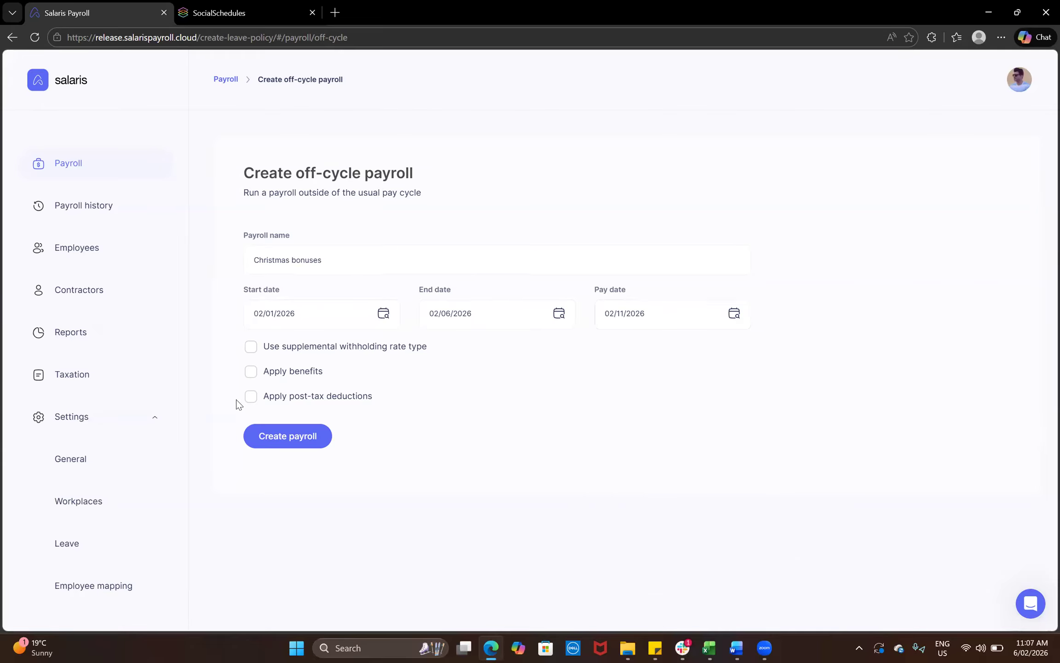
pyautogui.click(284, 436)
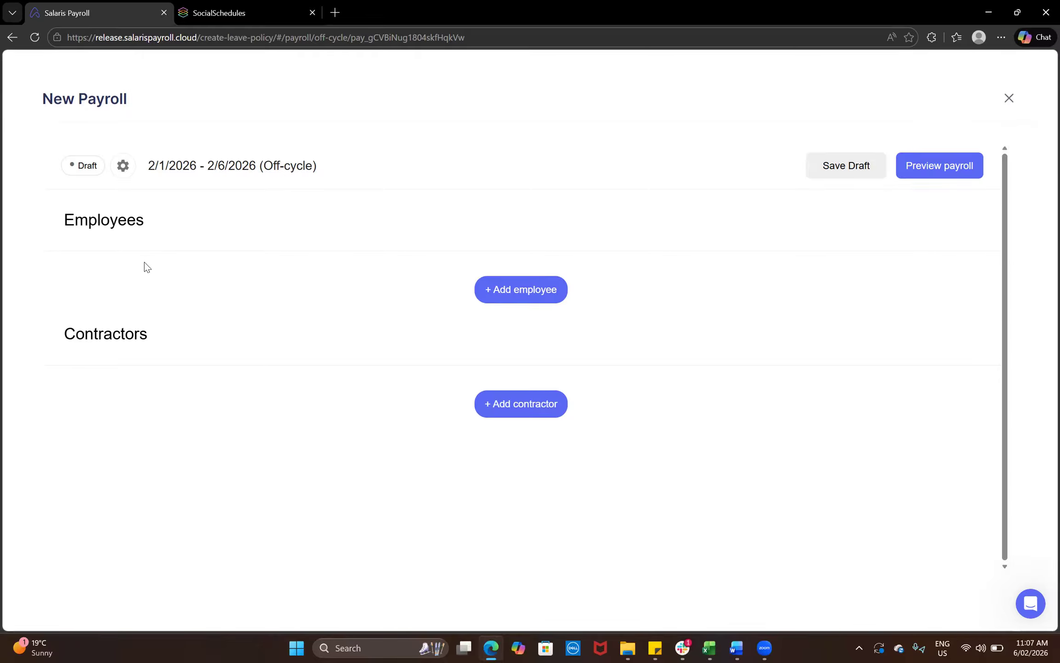
# Add the employee with no assigned workplace to the off-cycle payroll, and return to the off-cycle payroll creation form.
pyautogui.click(513, 296)
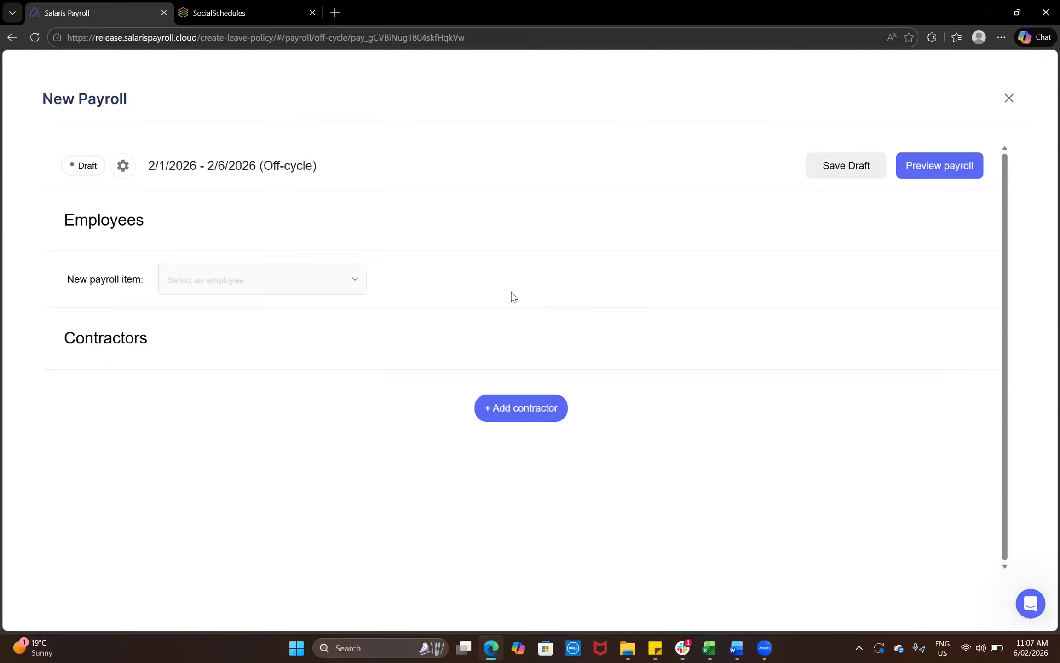
pyautogui.click(218, 281)
pyautogui.click(223, 353)
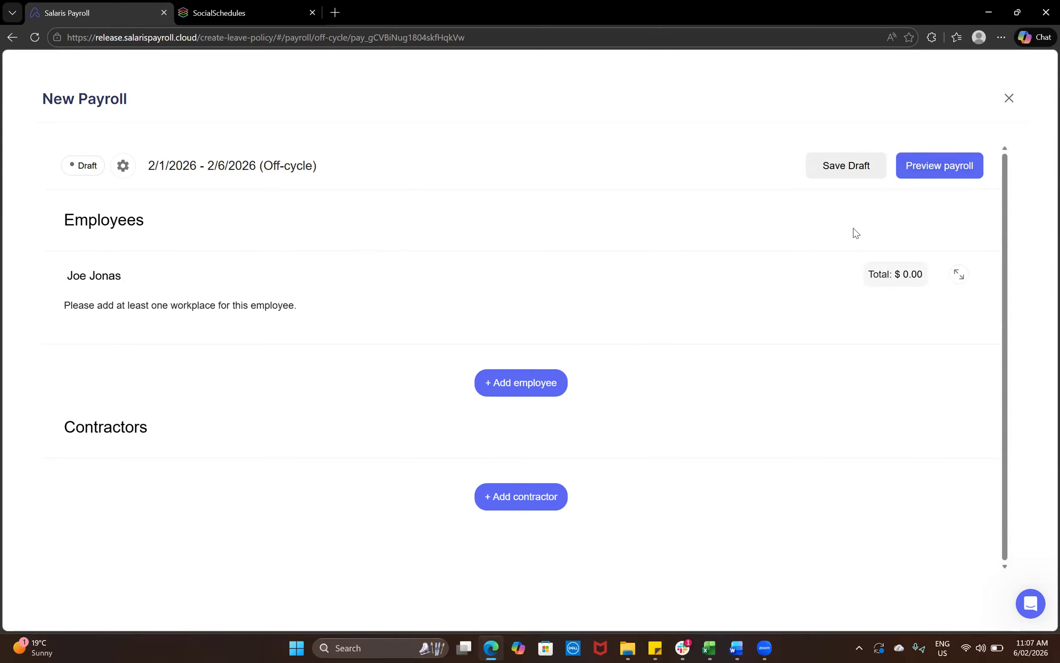
pyautogui.click(11, 37)
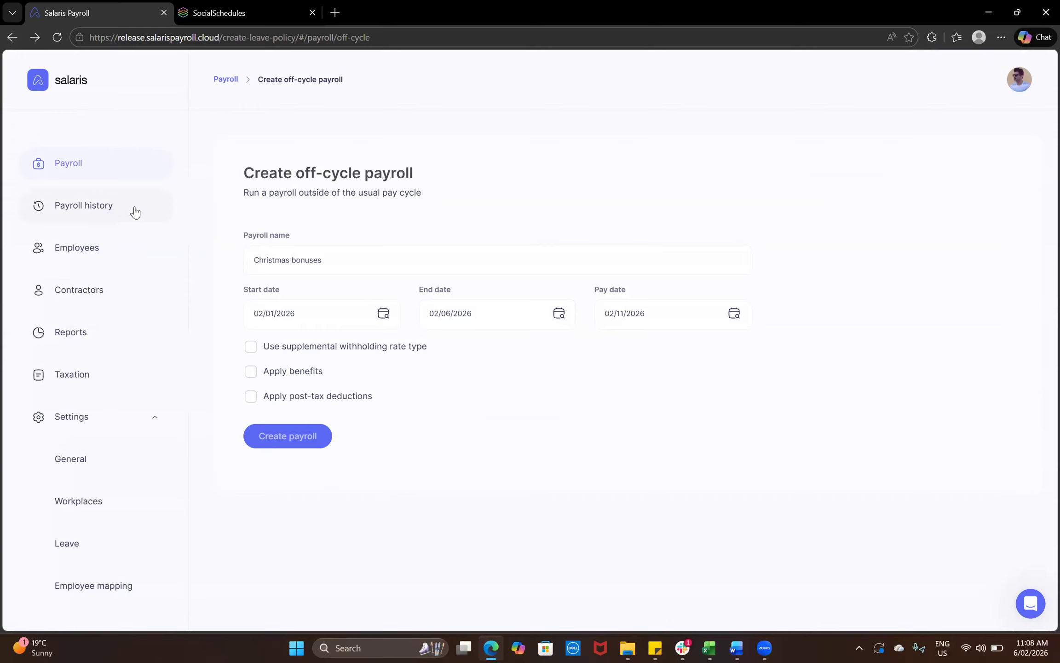
# Check the payroll history and the download options for the Sep 14 - Sep 20, 2025 payroll.
pyautogui.click(83, 212)
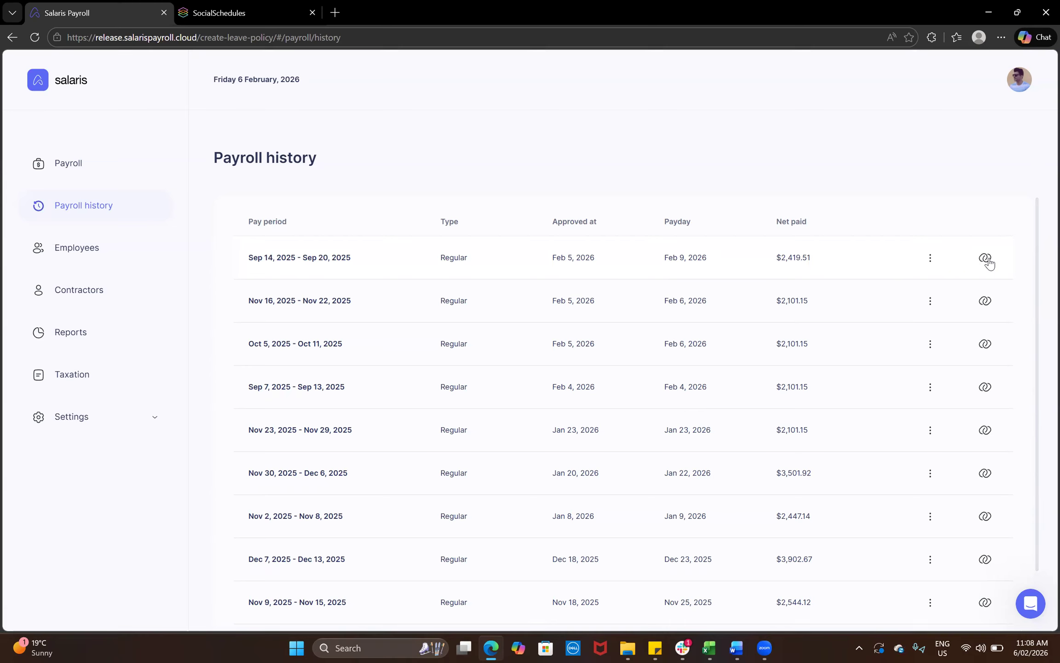
pyautogui.click(930, 259)
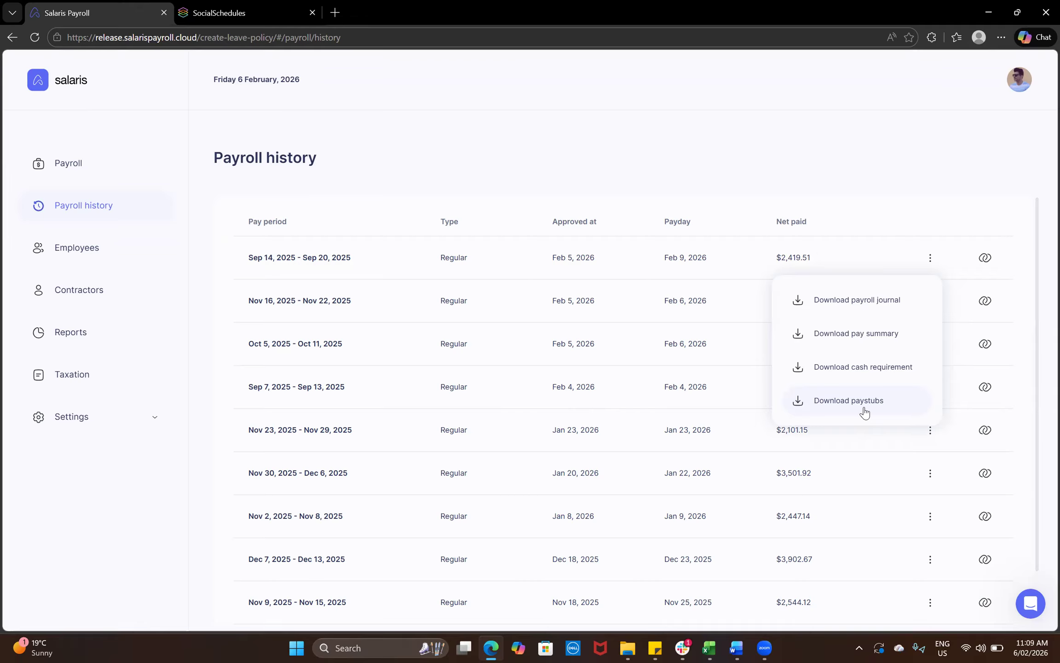
pyautogui.click(767, 201)
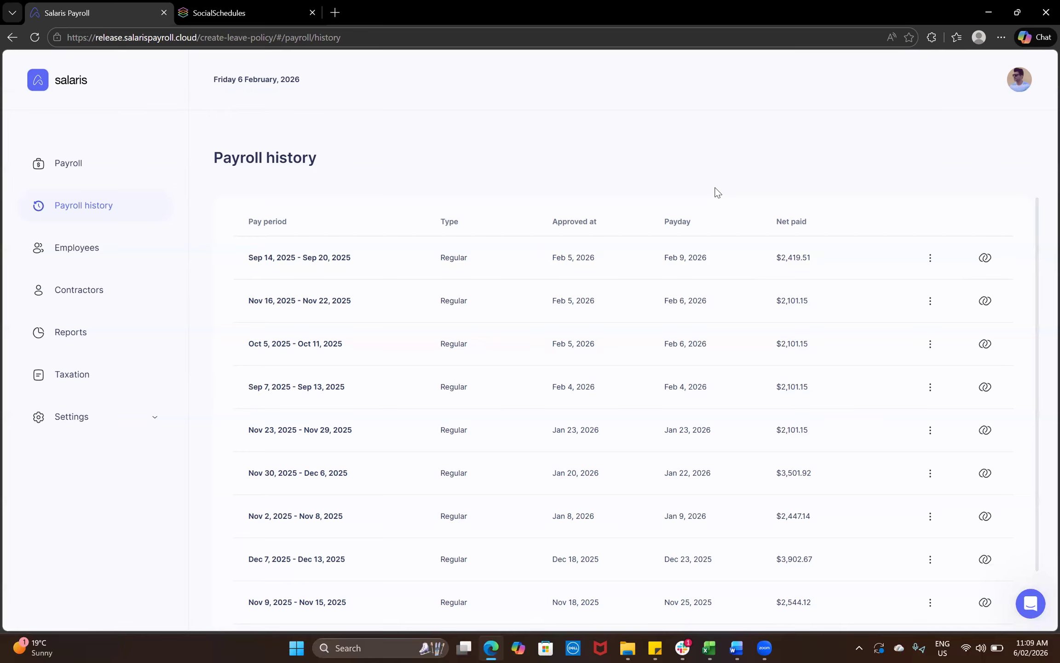
# Review the first active employee's profile, wages, paystubs, tax documents, deductions, benefits and available employee actions.
pyautogui.click(92, 253)
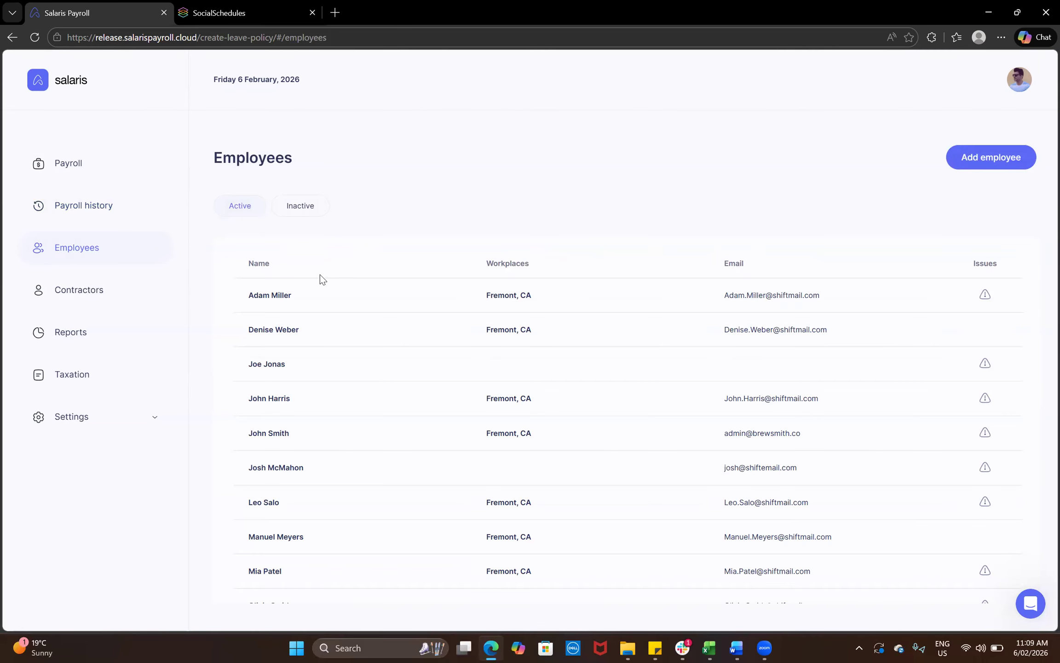
pyautogui.click(285, 298)
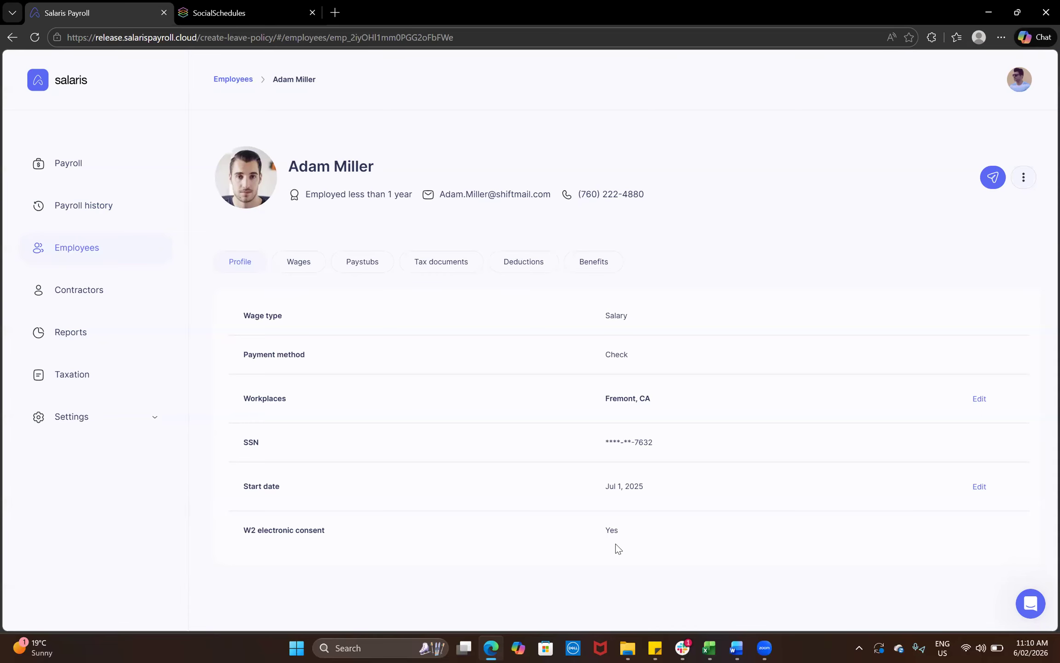
pyautogui.click(298, 263)
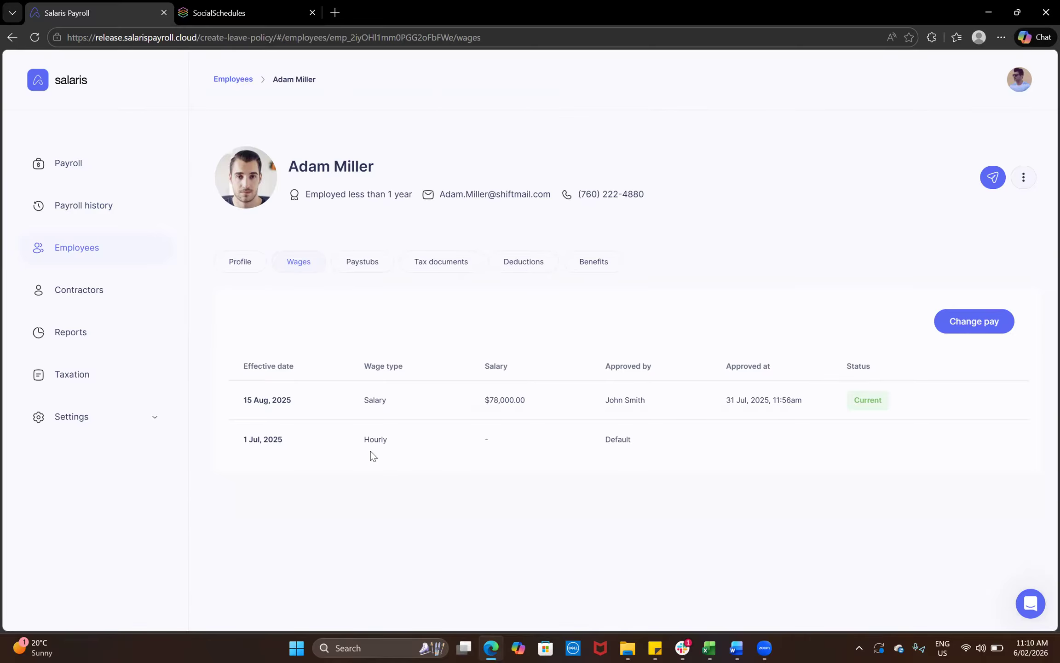
pyautogui.click(362, 266)
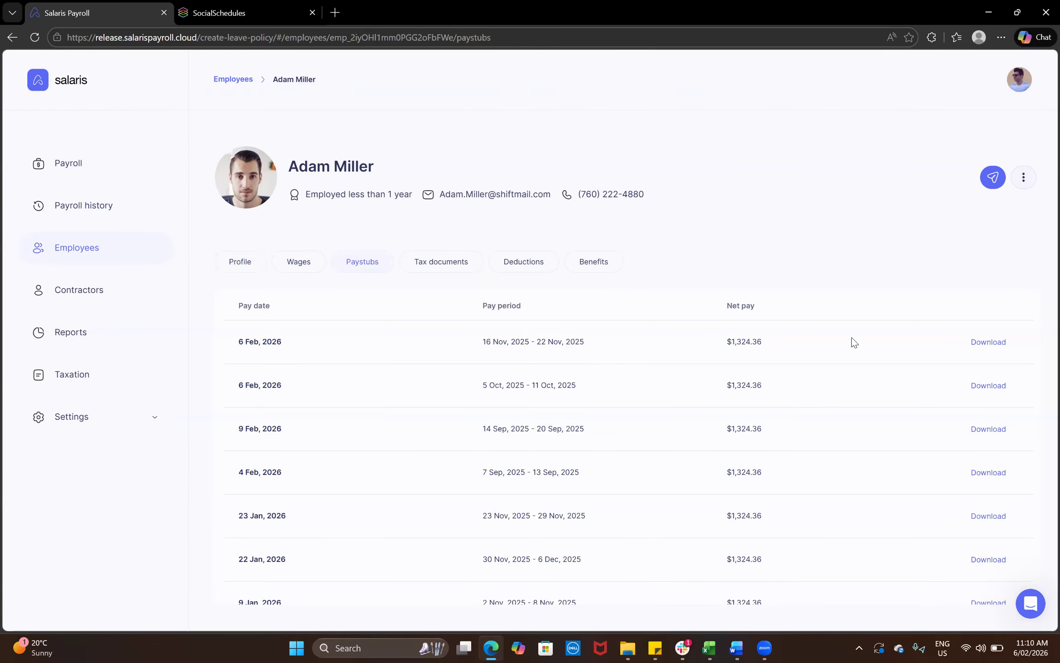
pyautogui.click(440, 264)
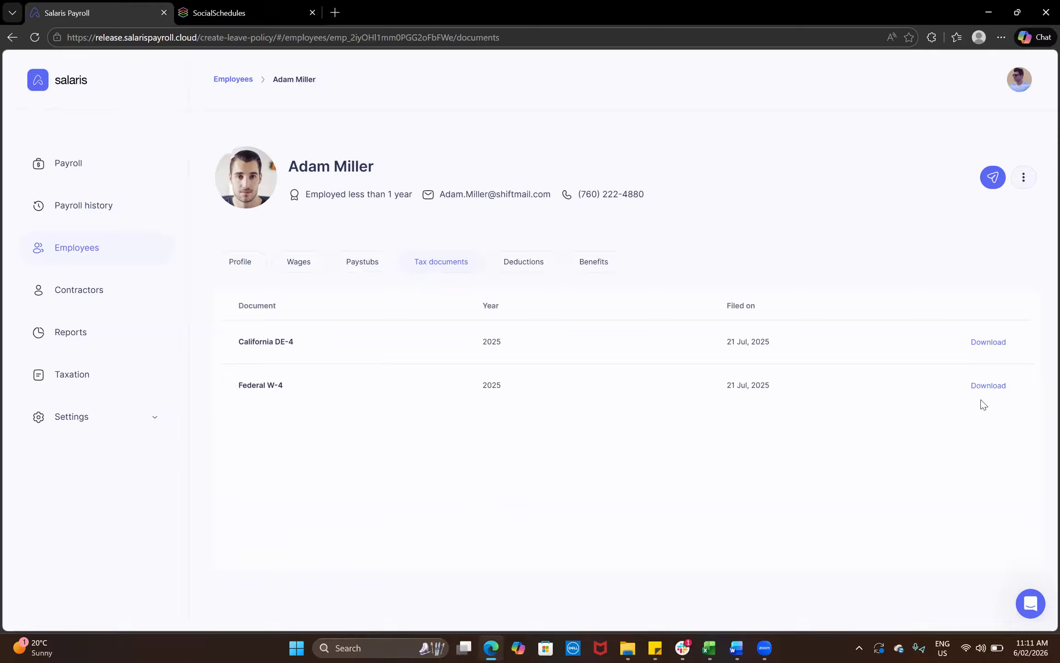
pyautogui.click(533, 268)
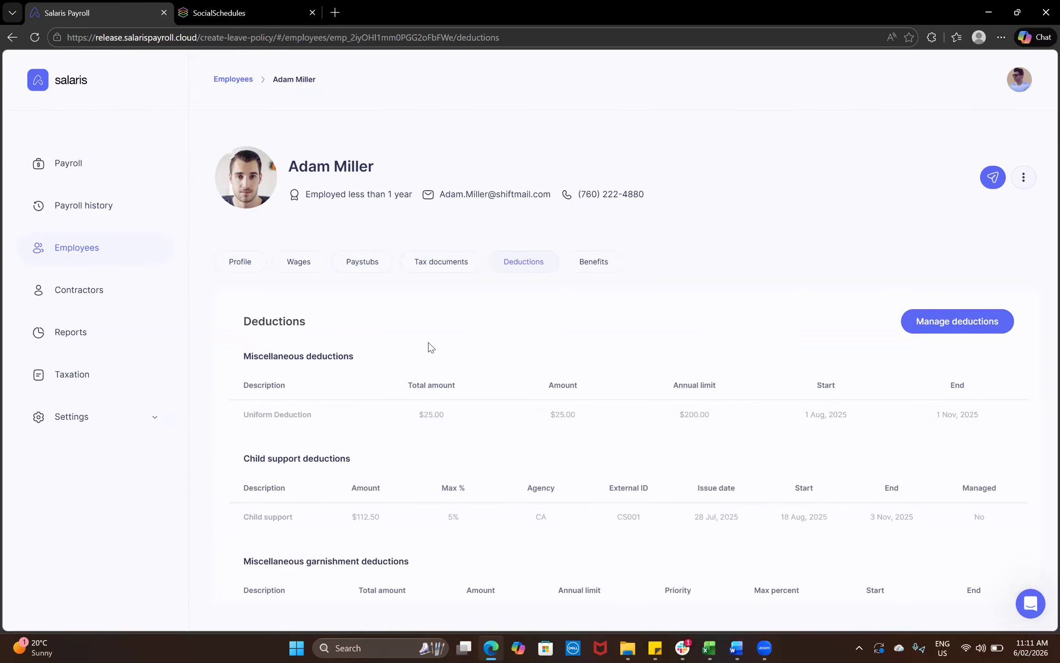
pyautogui.click(606, 269)
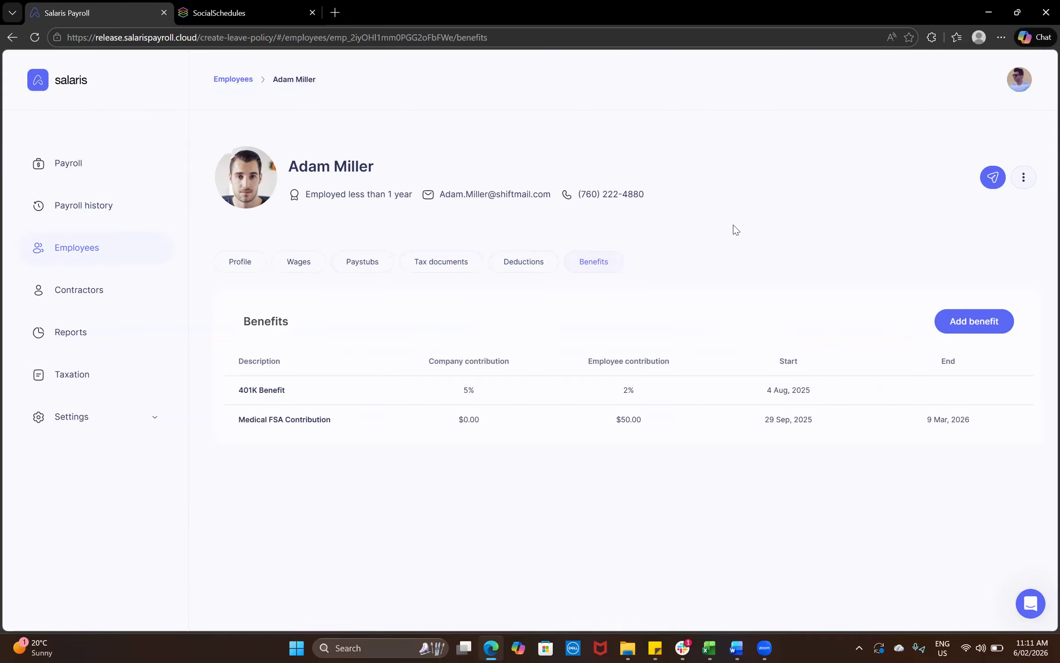
pyautogui.click(1027, 182)
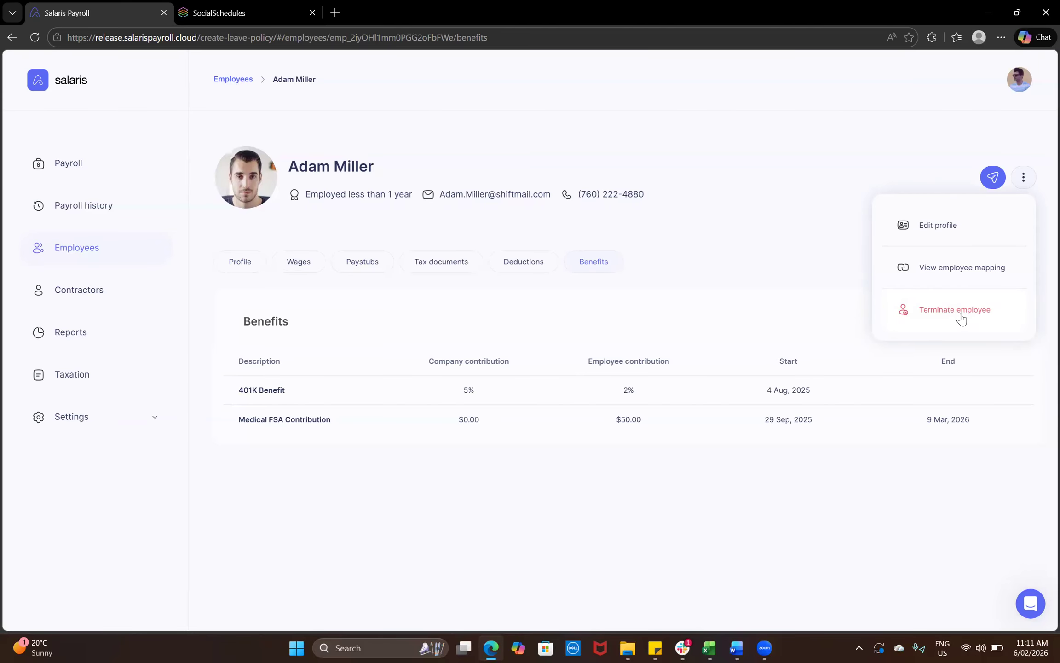
pyautogui.click(830, 180)
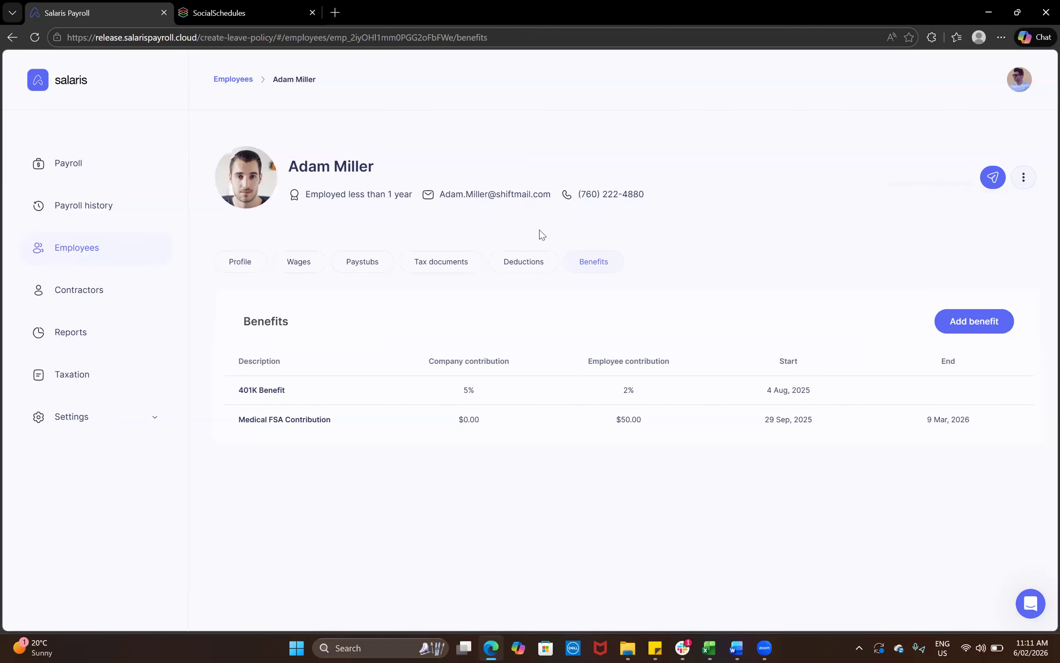
# Return to the employee list and view the profile of the contractor Master Maintenance.
pyautogui.click(110, 248)
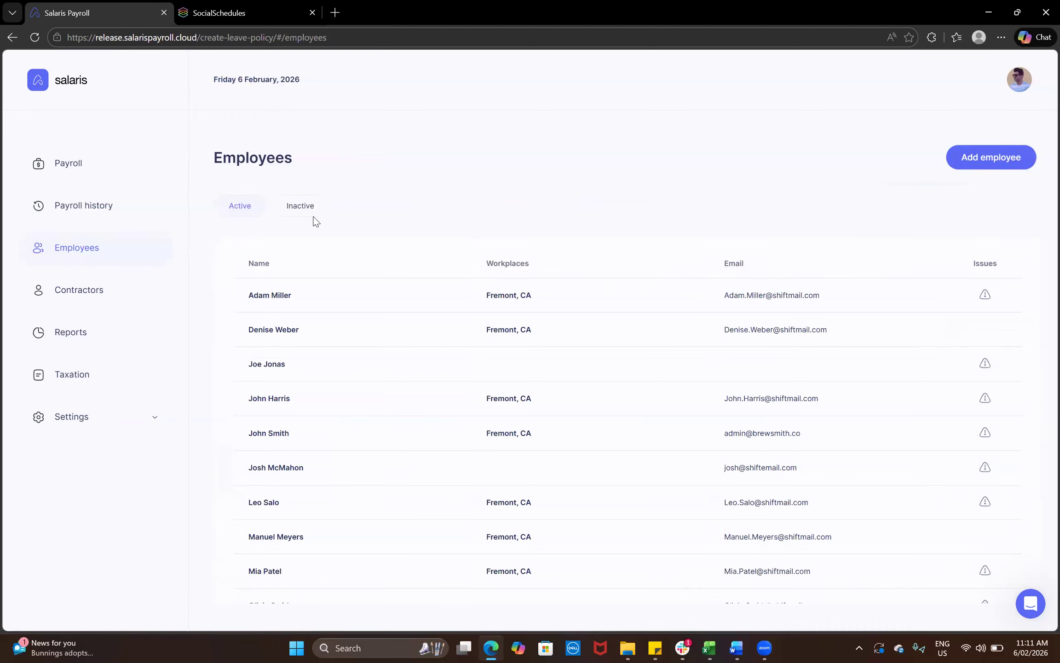
pyautogui.click(94, 300)
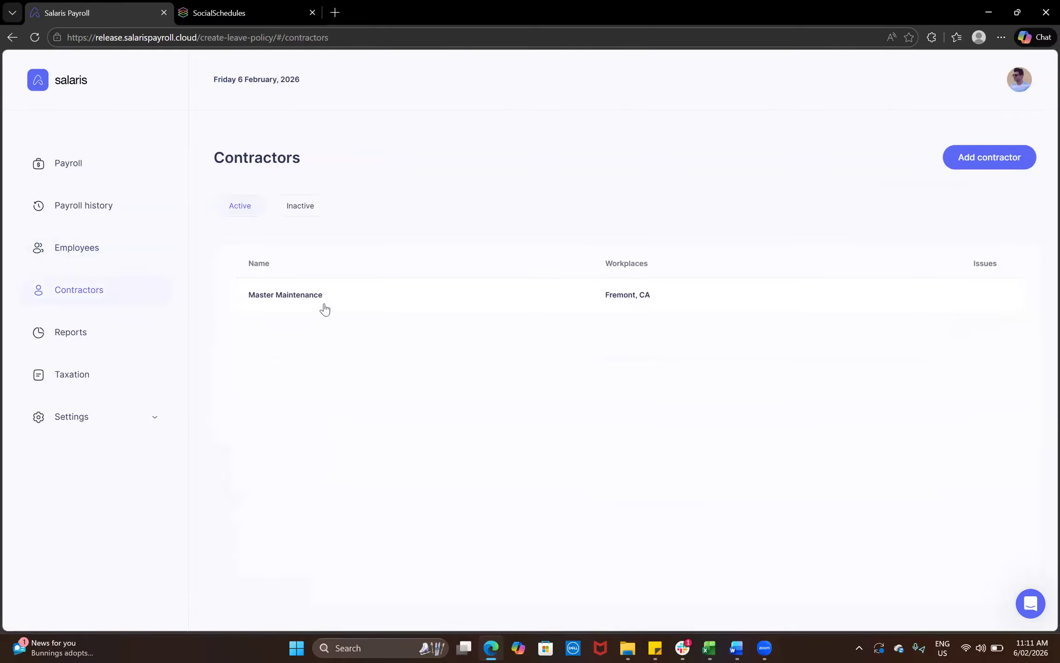
pyautogui.click(324, 306)
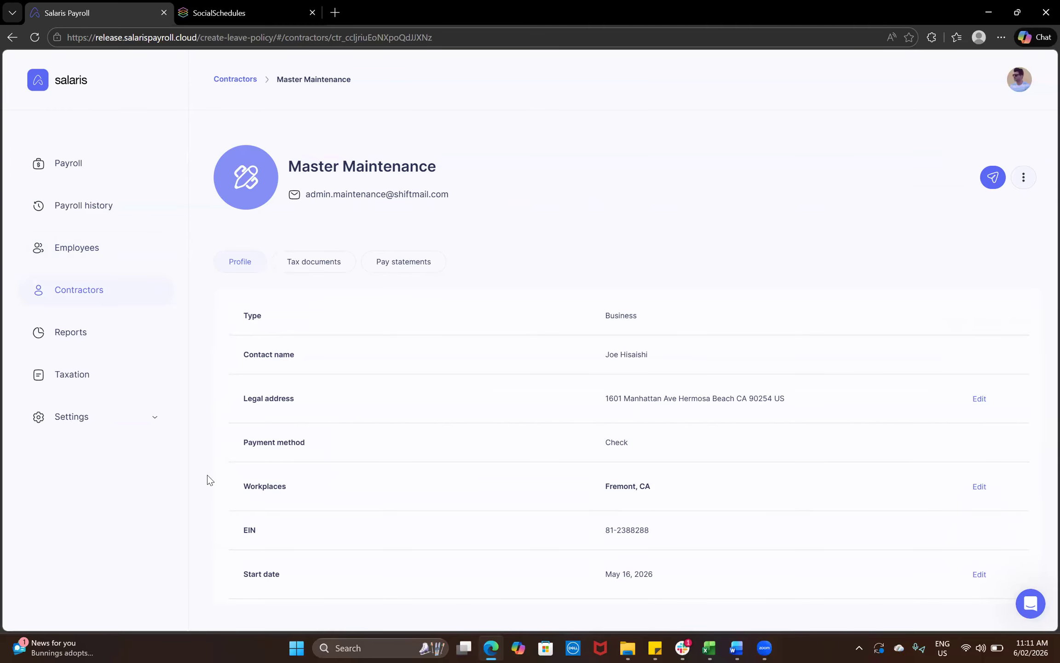
# Review the tax documents and deposits, including the tax breakdown of the payroll linked to the California State Tax deposit.
pyautogui.click(86, 379)
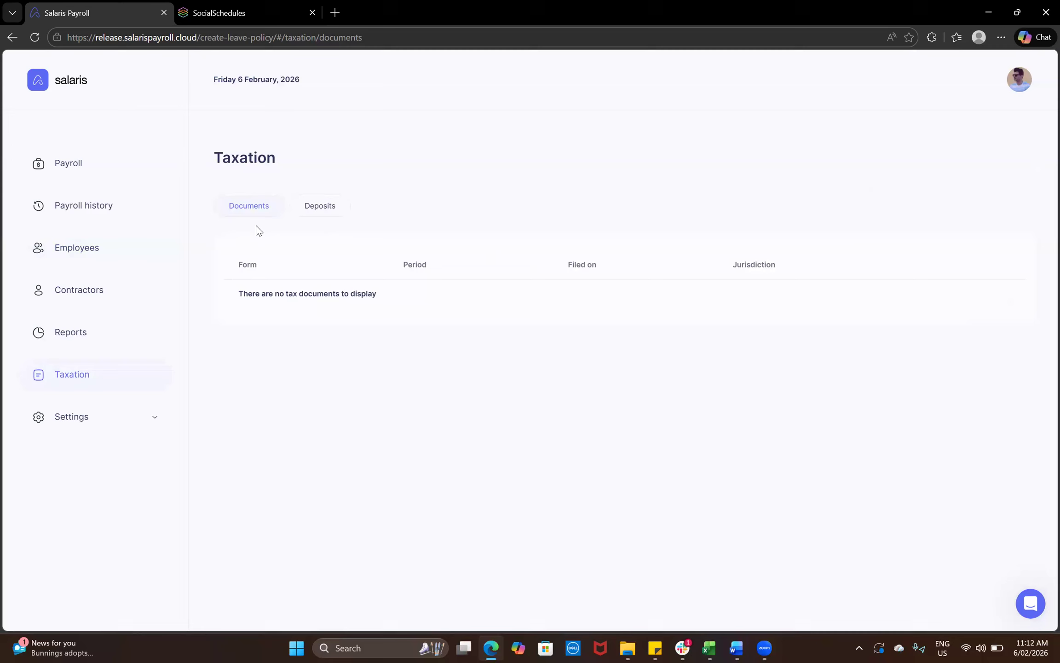
pyautogui.click(330, 208)
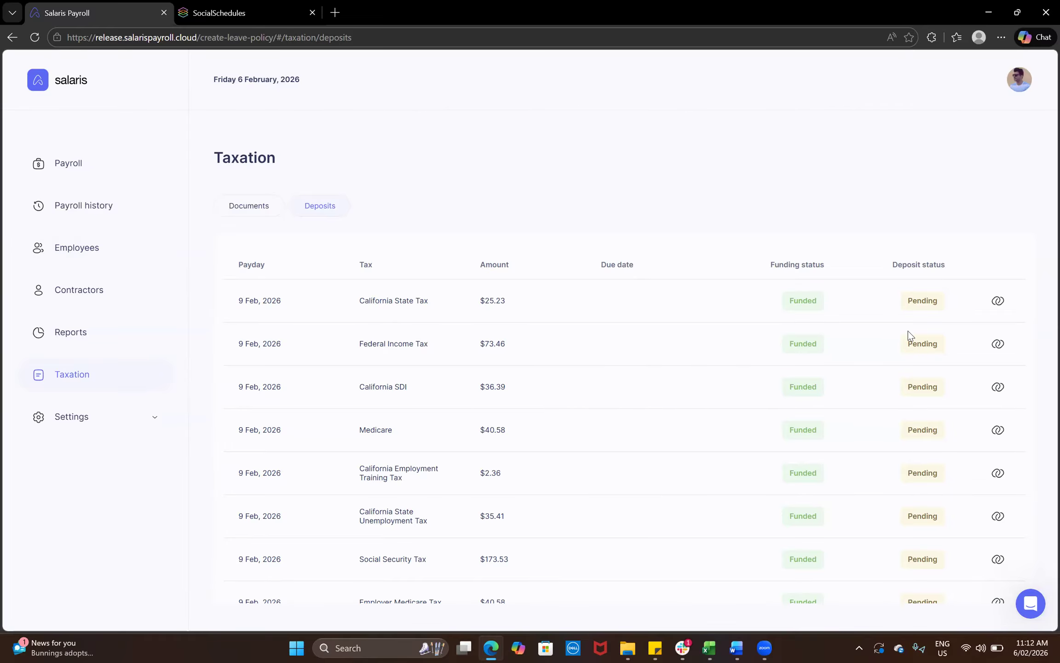
pyautogui.click(998, 301)
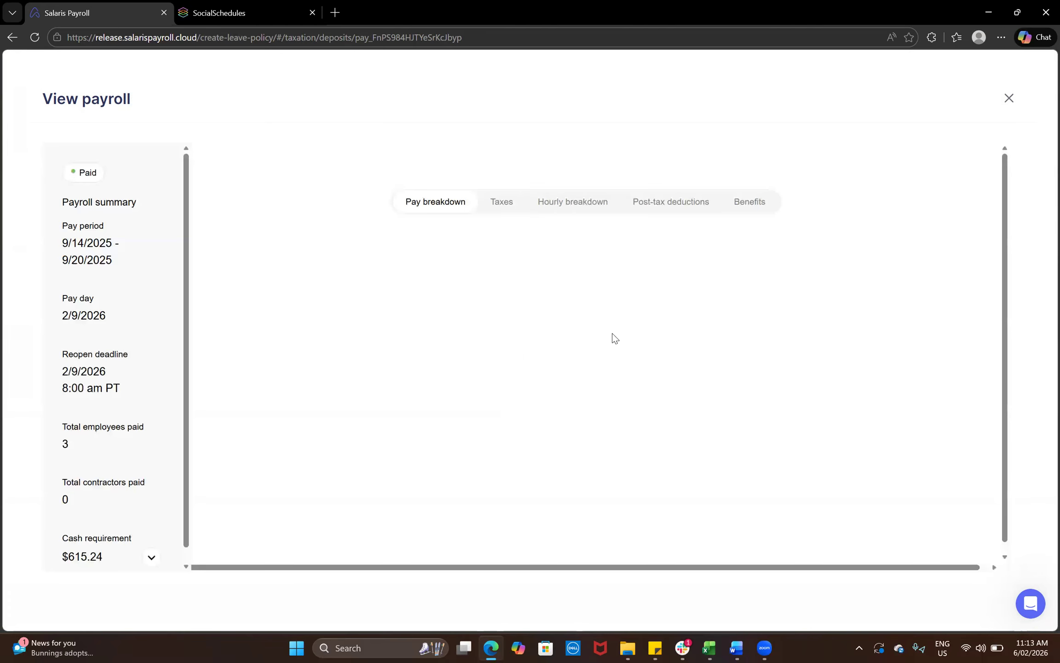
pyautogui.click(503, 203)
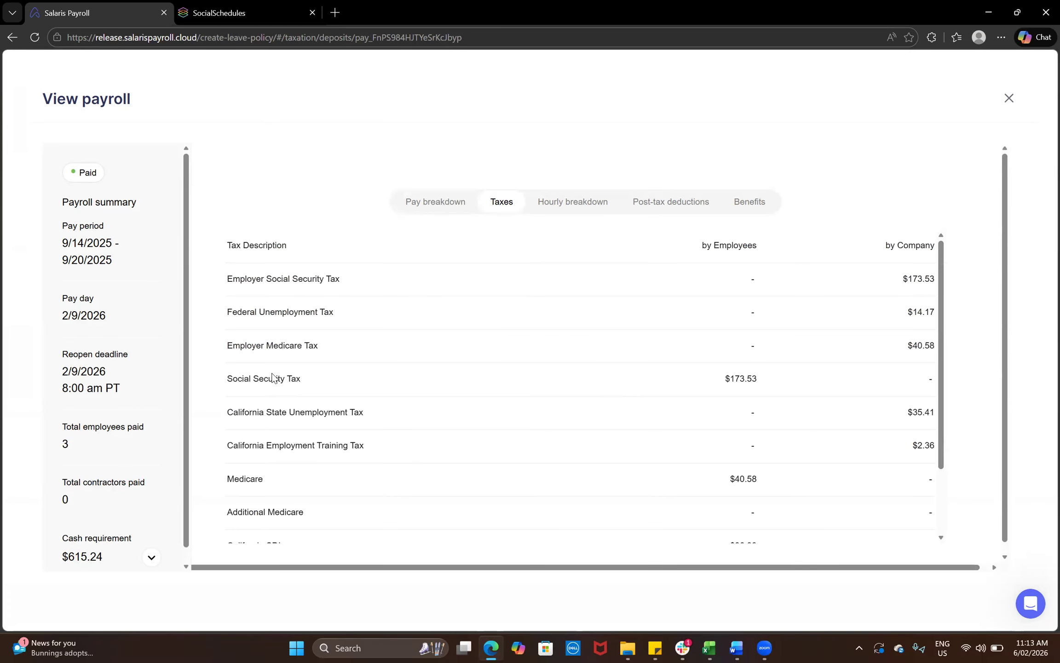
pyautogui.click(6, 39)
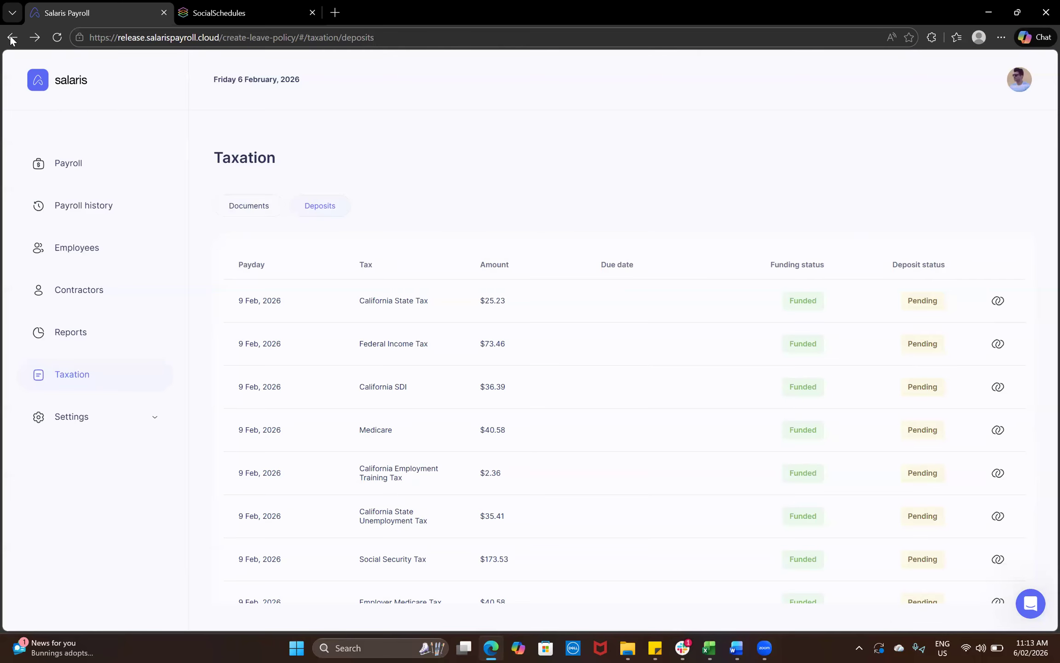
pyautogui.click(244, 210)
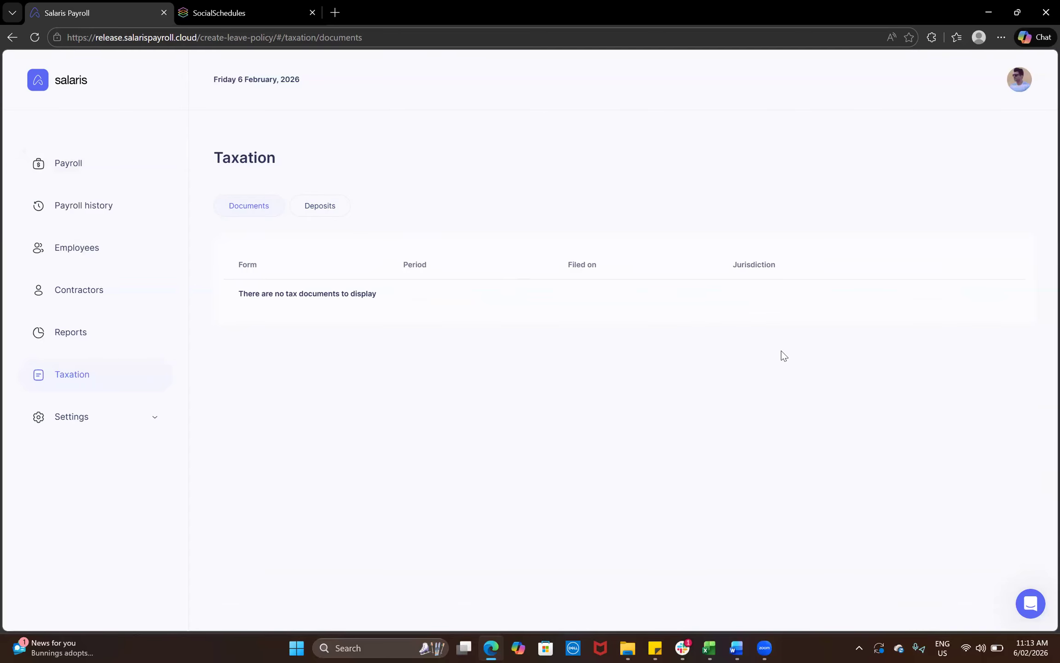
# Start a payroll summary report and set its period from 01/01/2026 to 01/31/2026.
pyautogui.click(85, 331)
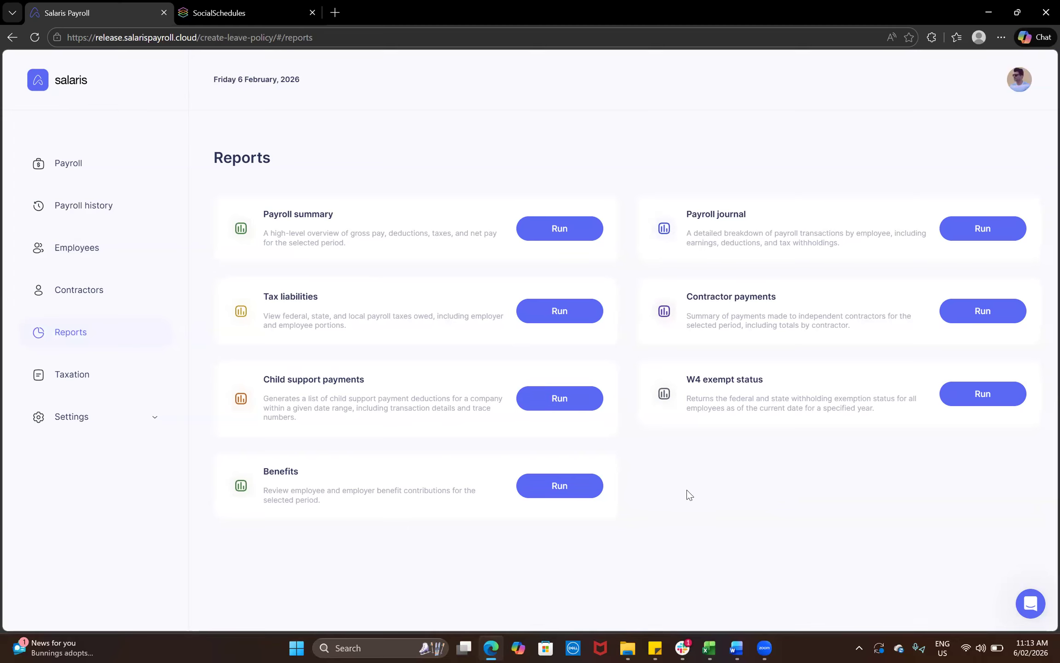
pyautogui.click(569, 230)
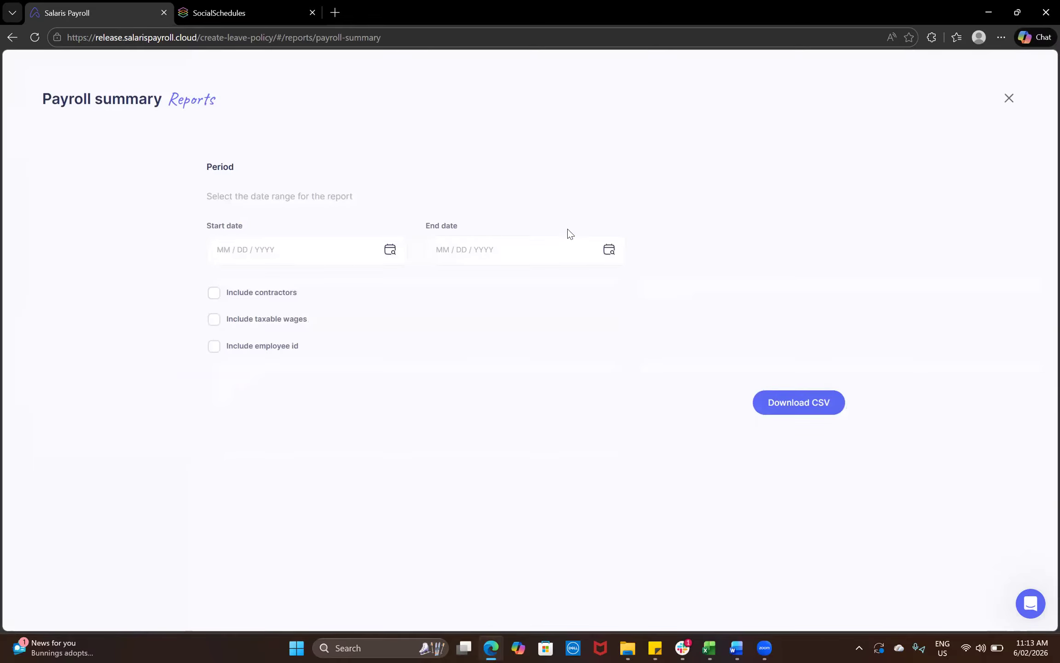
pyautogui.click(389, 251)
pyautogui.click(377, 303)
pyautogui.click(346, 374)
pyautogui.click(609, 249)
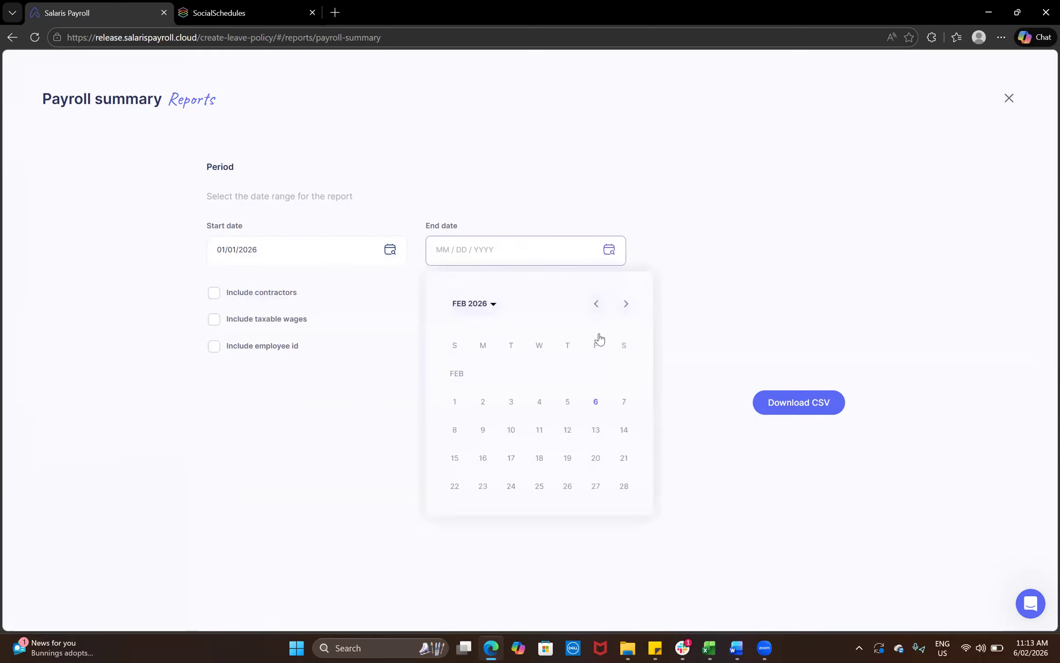
pyautogui.click(597, 304)
pyautogui.click(624, 487)
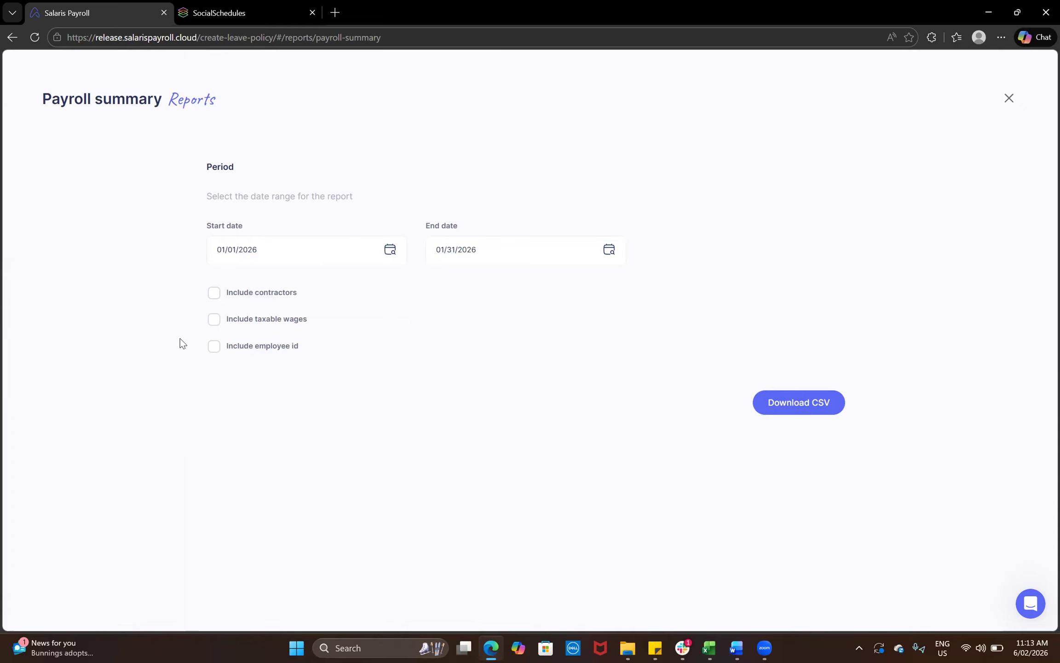
# Include contractors and employee id in the payroll summary, download it as CSV, and return to the reports list.
pyautogui.doubleClick(213, 296)
pyautogui.click(183, 294)
pyautogui.click(213, 293)
pyautogui.click(214, 346)
pyautogui.click(804, 412)
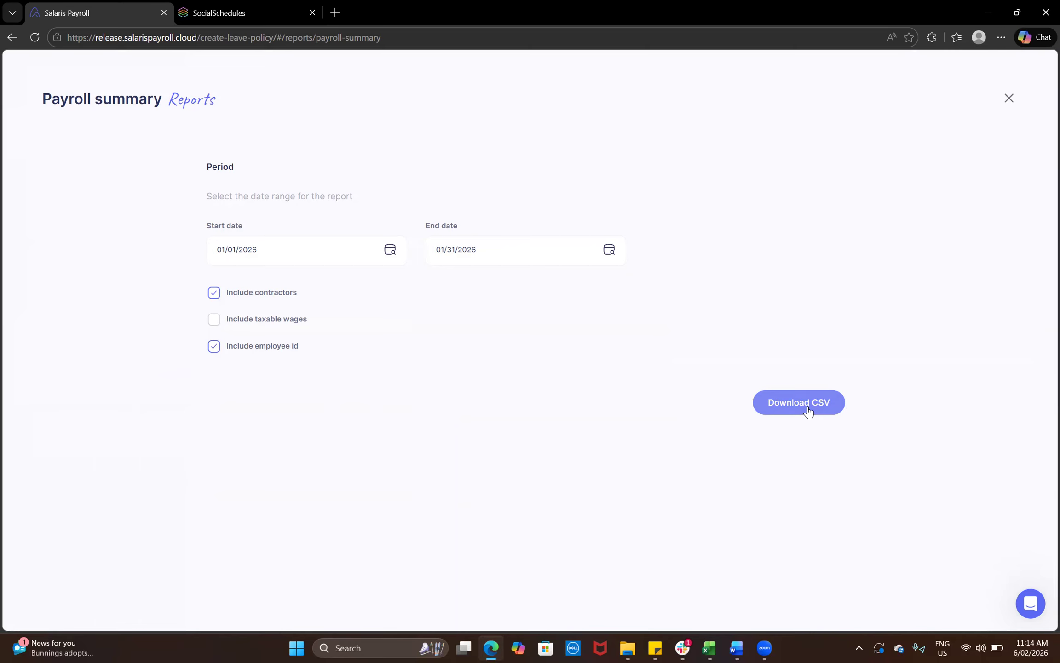
pyautogui.click(11, 39)
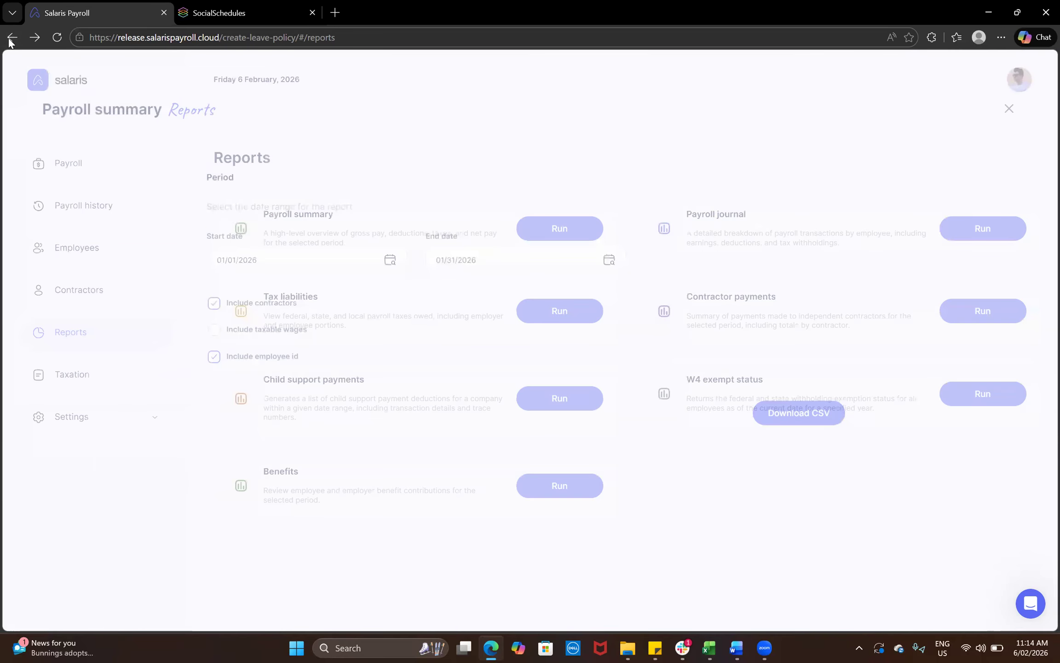
# Review the general tip-handling settings, the workplaces and the leave policies.
pyautogui.click(154, 418)
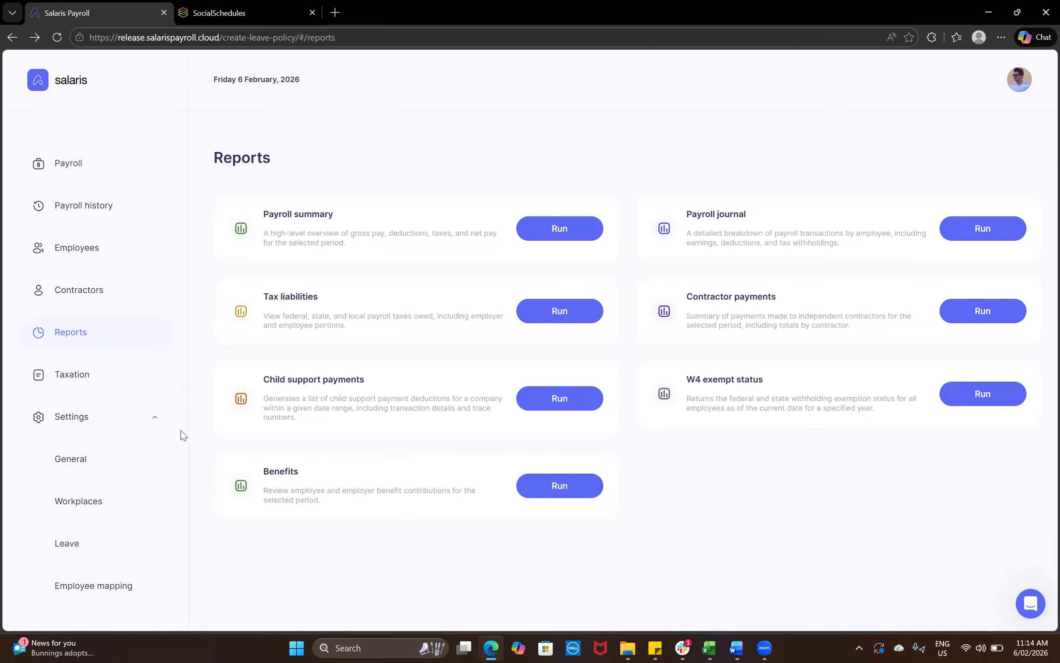
pyautogui.click(87, 462)
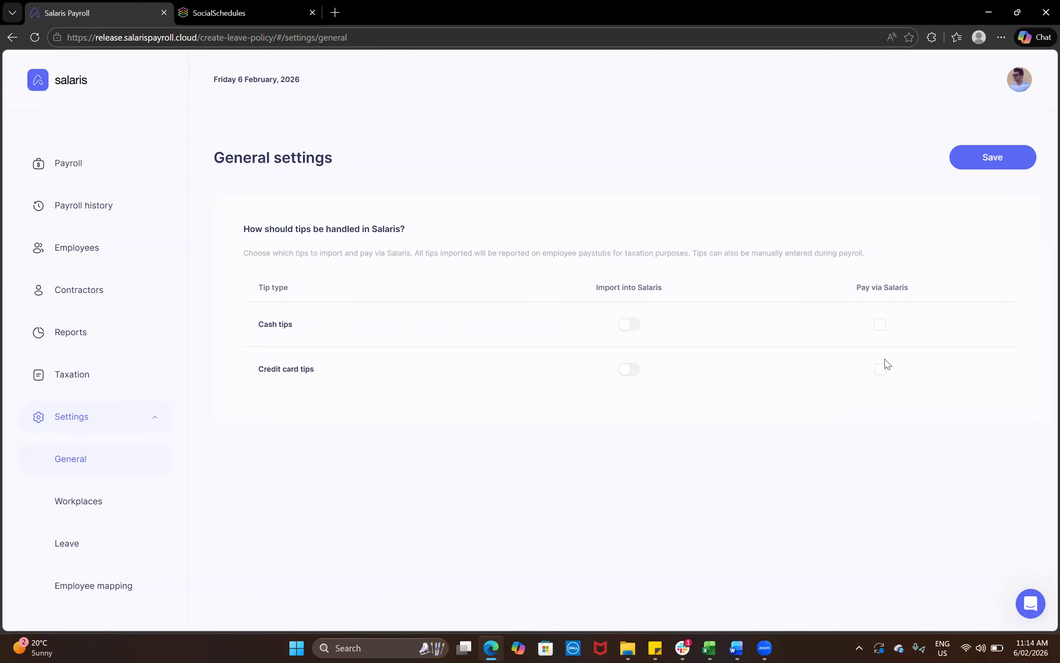
pyautogui.click(71, 503)
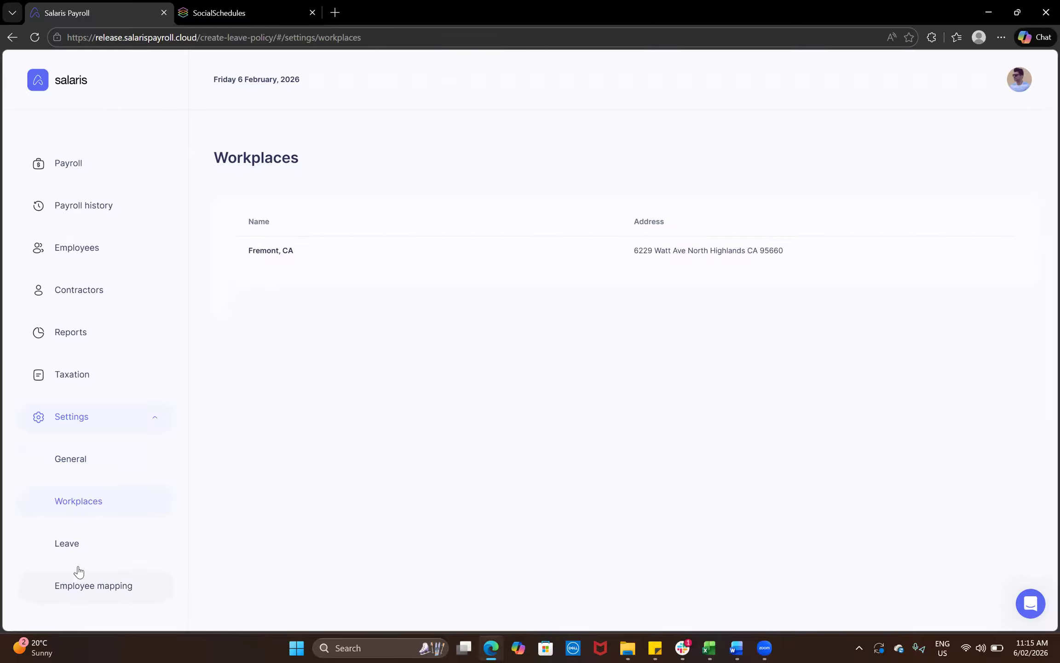
pyautogui.click(71, 551)
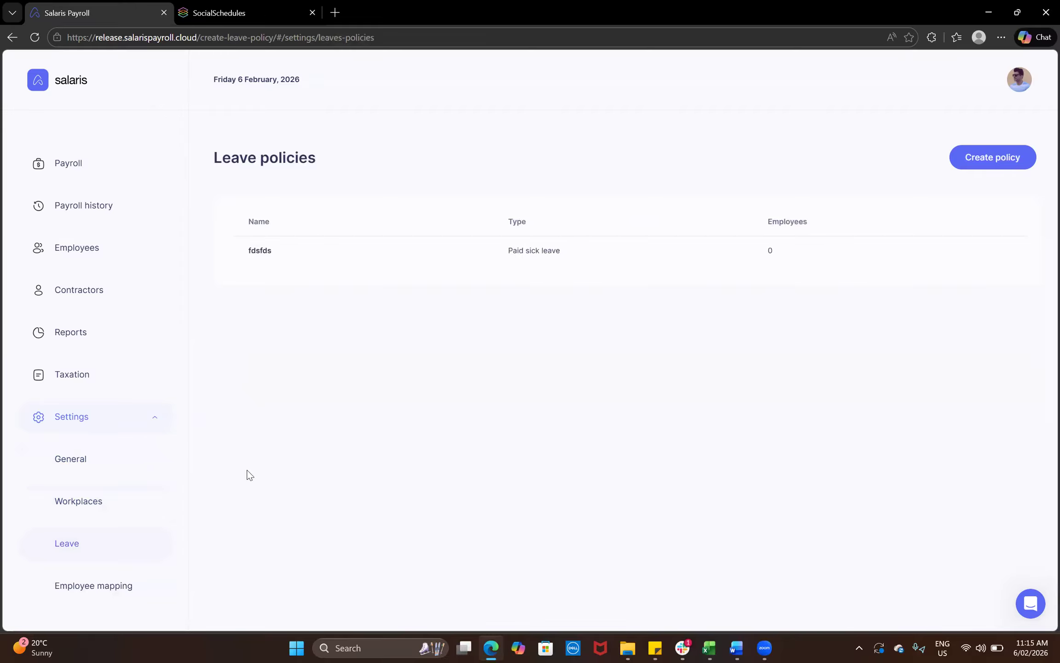